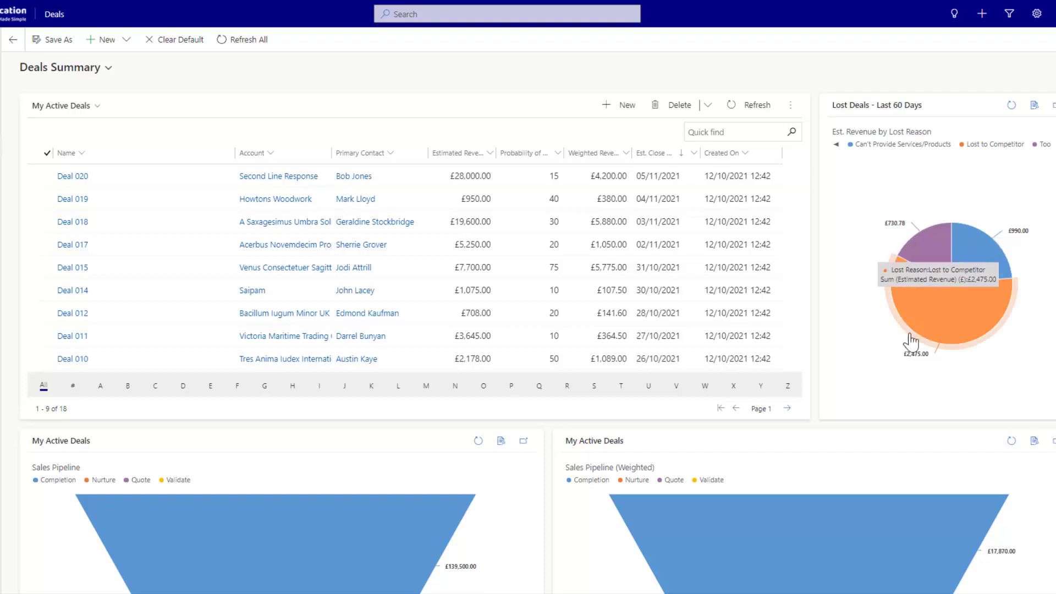
- Check the New dashboard options without choosing one, then go to My Activities (93 activities)
{"action": "scroll", "coordinate": [615, 536], "scroll_direction": "down", "scroll_amount": 5}
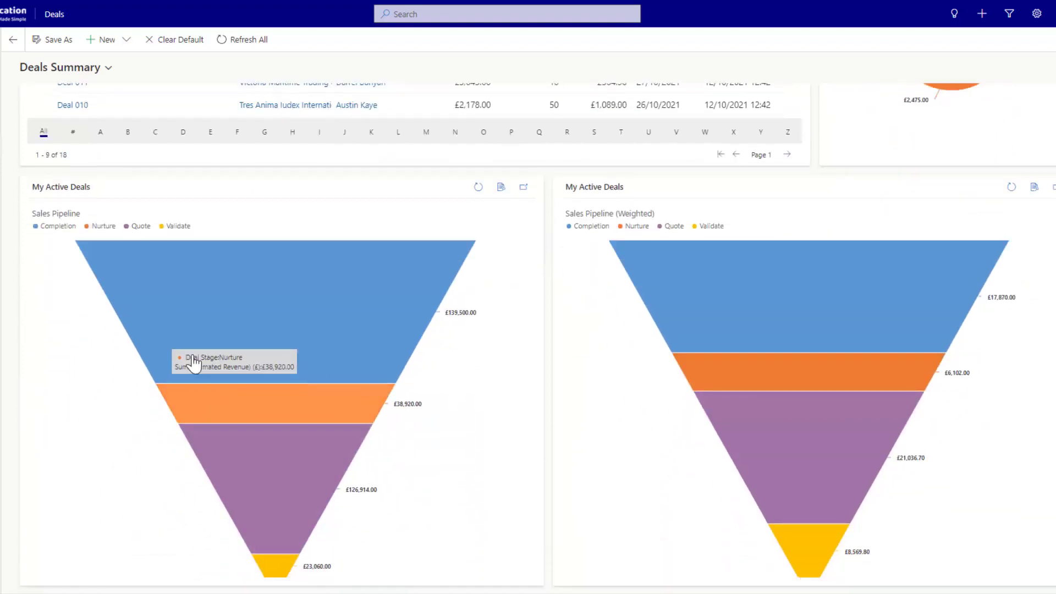
{"action": "mouse_move", "coordinate": [842, 352]}
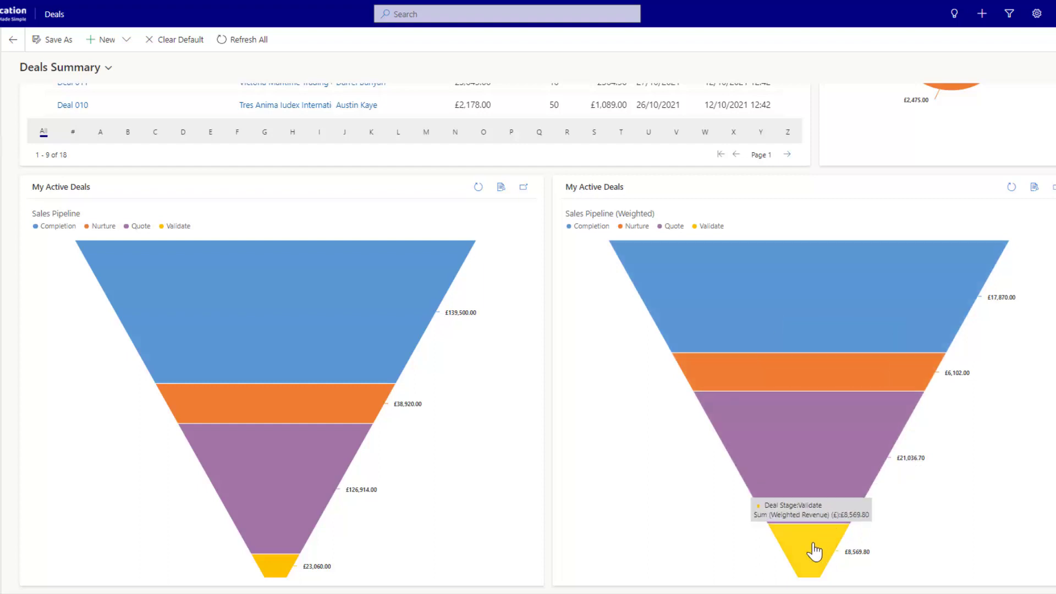
{"action": "scroll", "coordinate": [523, 432], "scroll_direction": "up", "scroll_amount": 5}
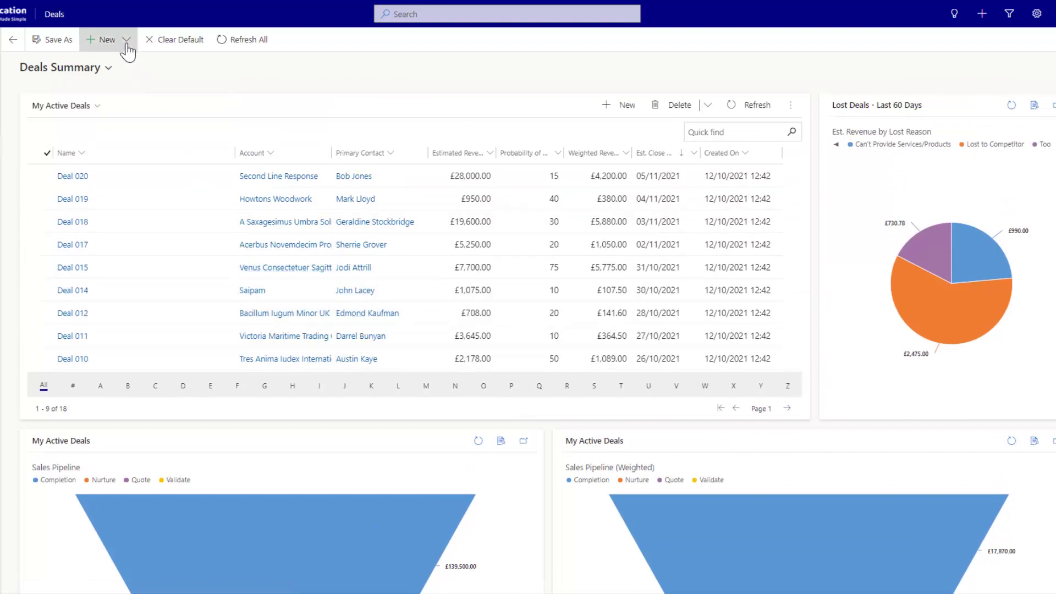
{"action": "left_click", "coordinate": [97, 40]}
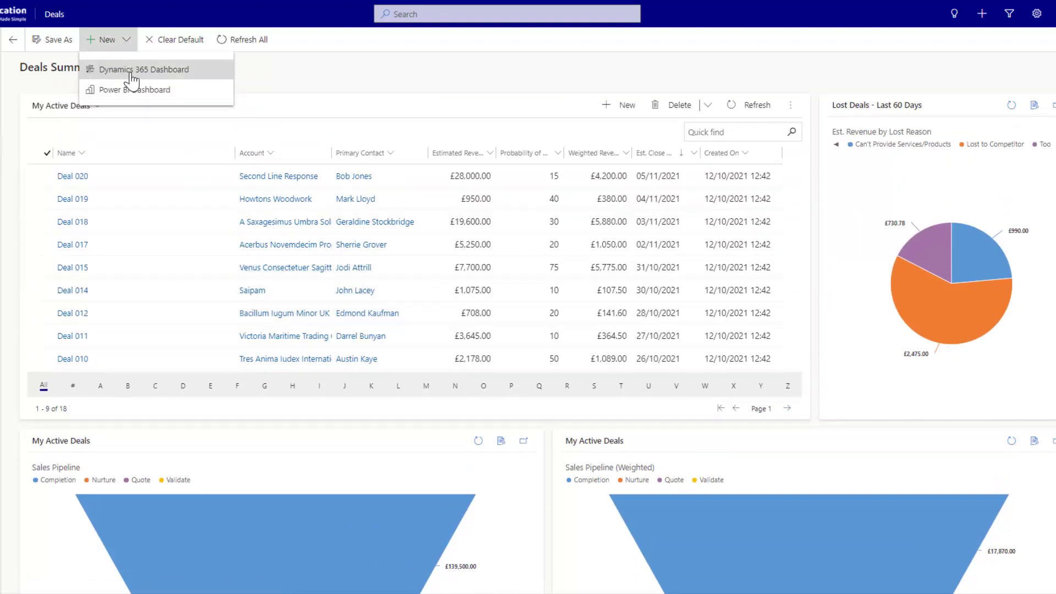
{"action": "left_click", "coordinate": [293, 85]}
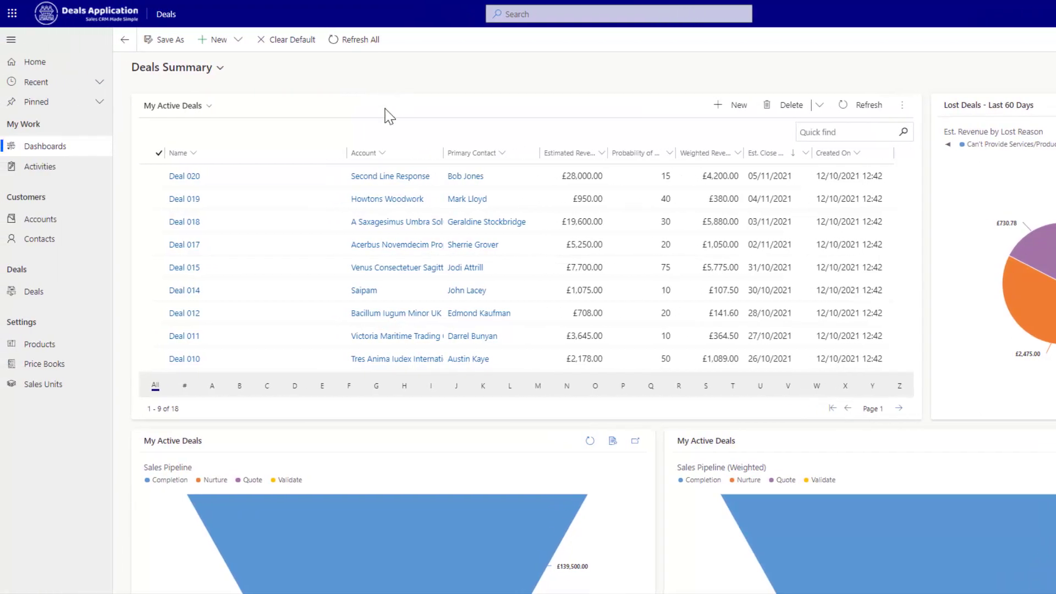
{"action": "left_click", "coordinate": [60, 171]}
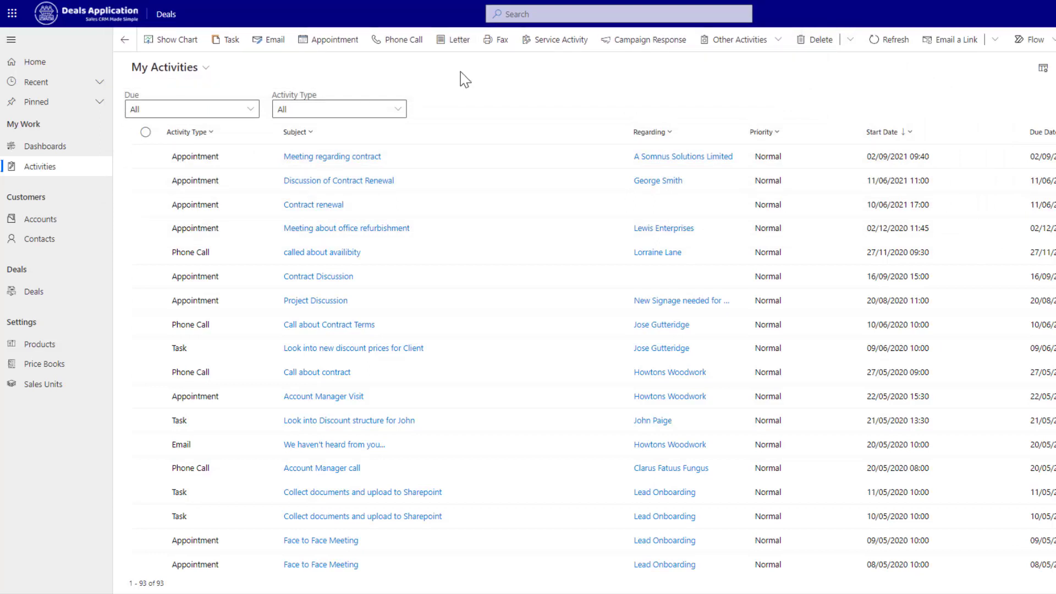
- Review the account views while staying on Key Accounts, then go to the 3507 Active Contacts
{"action": "left_click", "coordinate": [45, 221]}
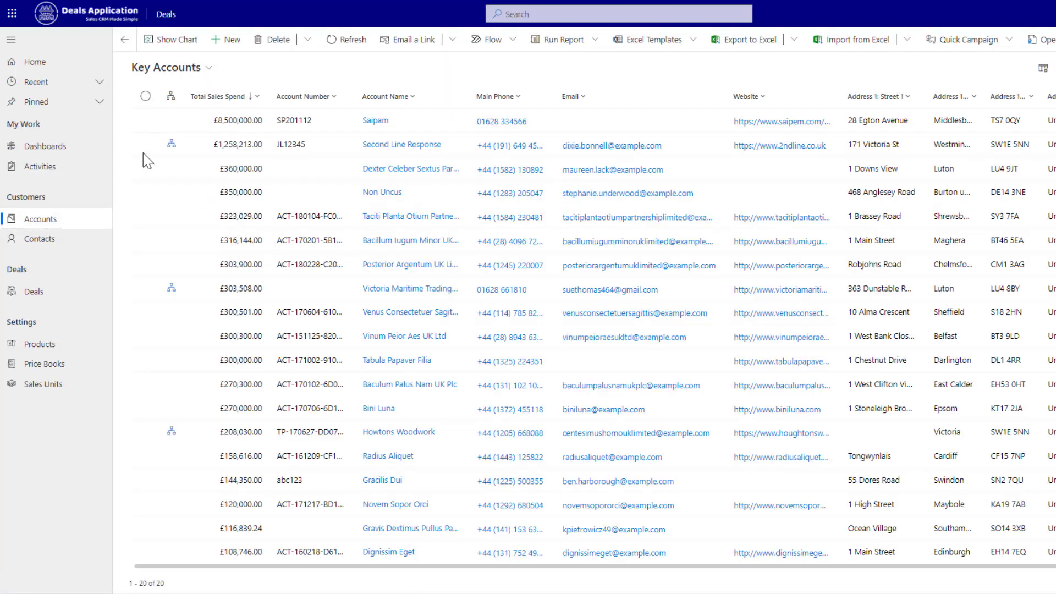
{"action": "left_click", "coordinate": [194, 69]}
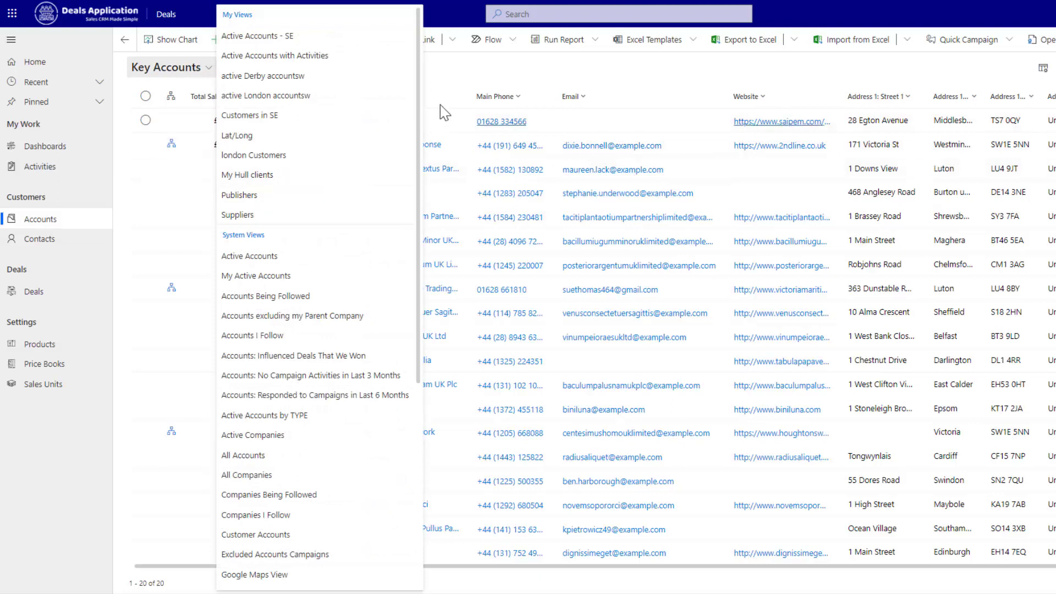
{"action": "left_click", "coordinate": [462, 81]}
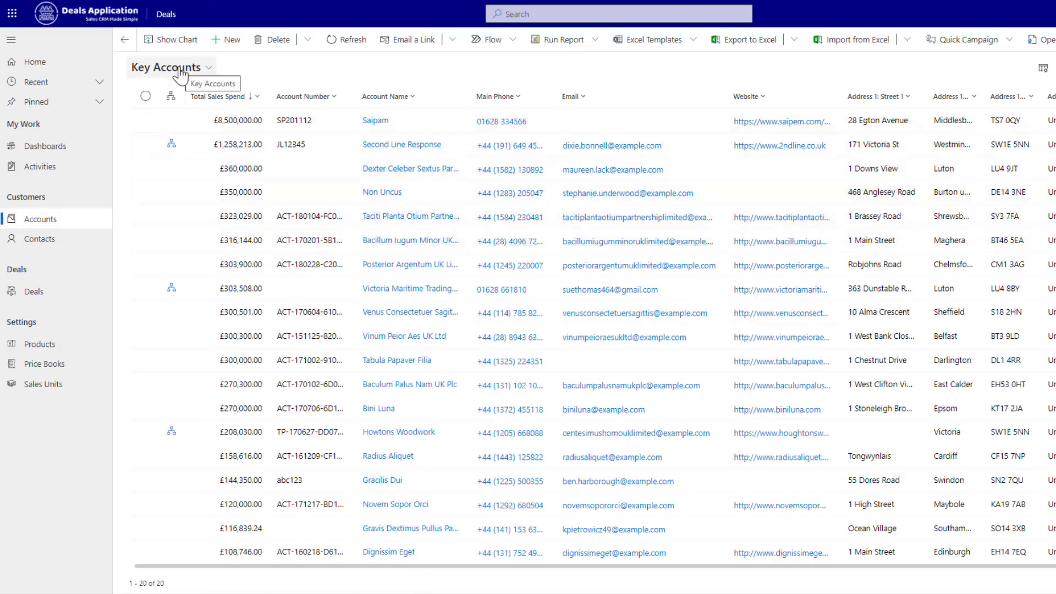
{"action": "left_click", "coordinate": [33, 243]}
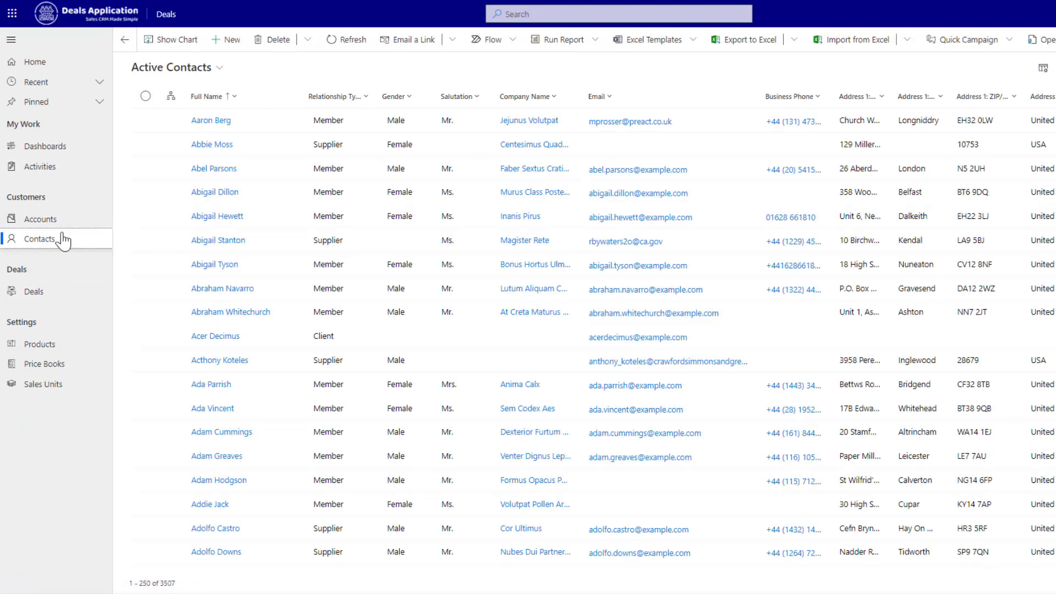
- Look over Products and Price Books, then go to My Active Deals (18 deals)
{"action": "left_click", "coordinate": [43, 352]}
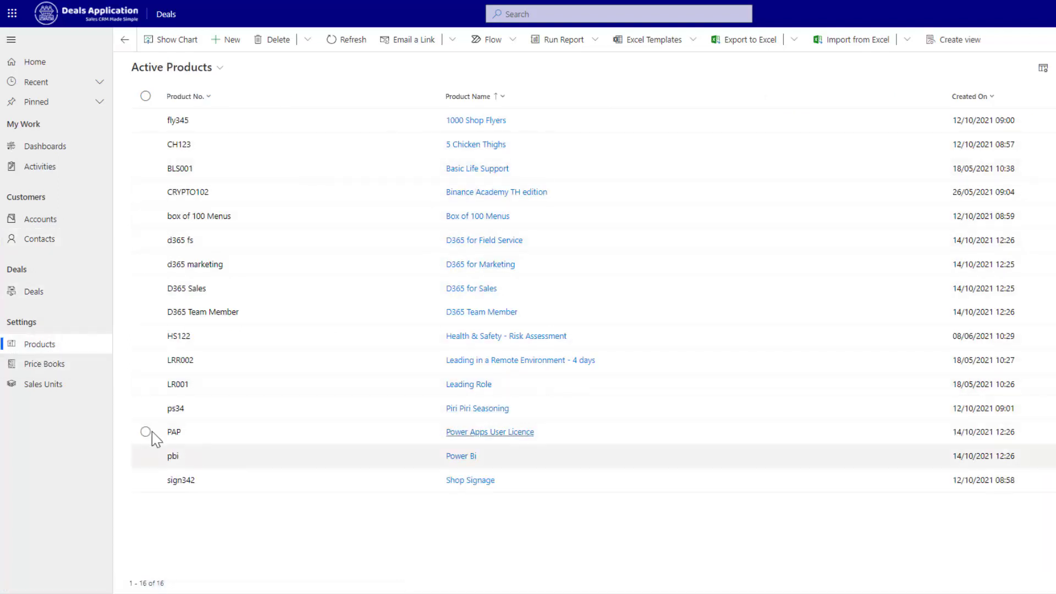
{"action": "left_click", "coordinate": [43, 367]}
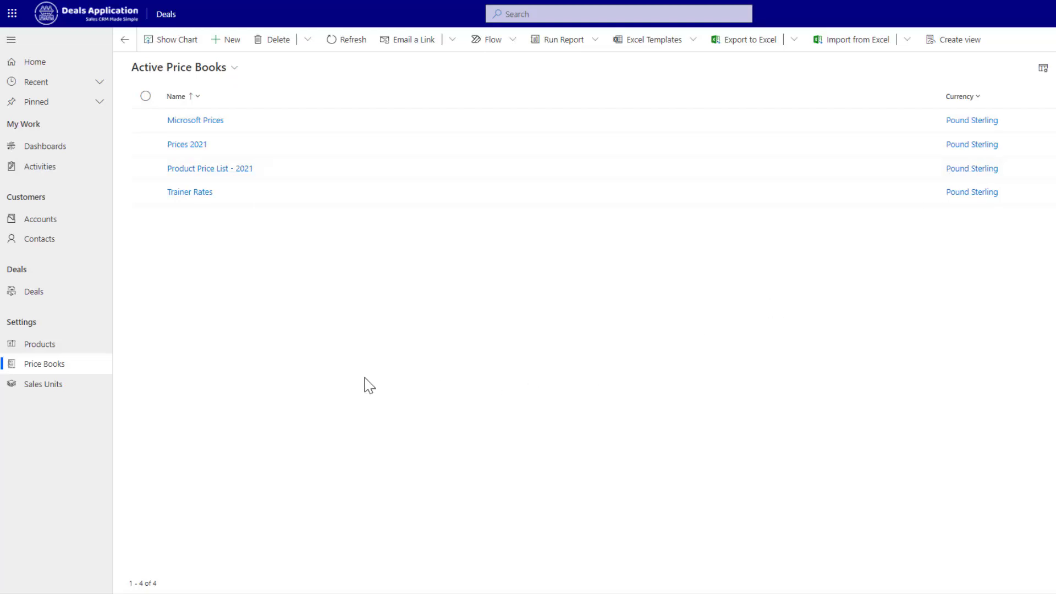
{"action": "left_click", "coordinate": [40, 296]}
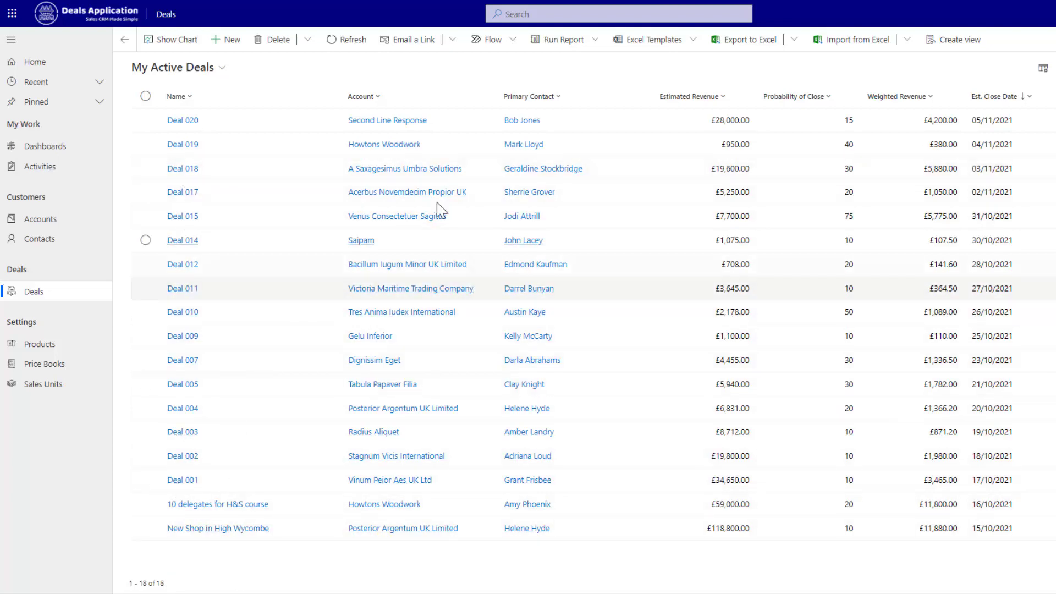
- Chart the deals as a Sales Pipeline funnel, filter to the 3 Completion-stage deals, then close the chart
{"action": "left_click", "coordinate": [175, 41]}
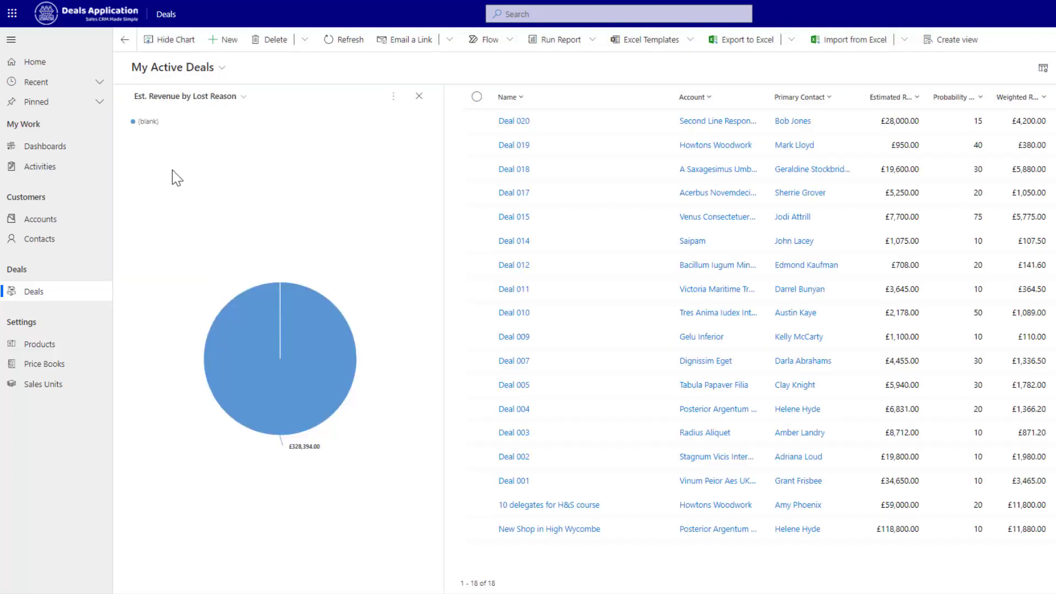
{"action": "left_click", "coordinate": [243, 97]}
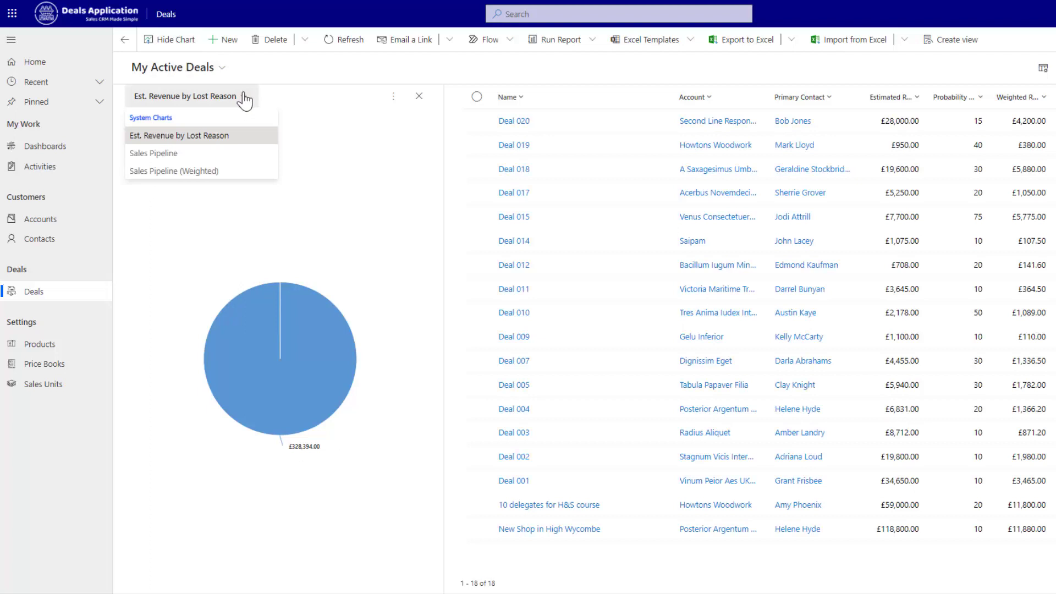
{"action": "left_click", "coordinate": [181, 154]}
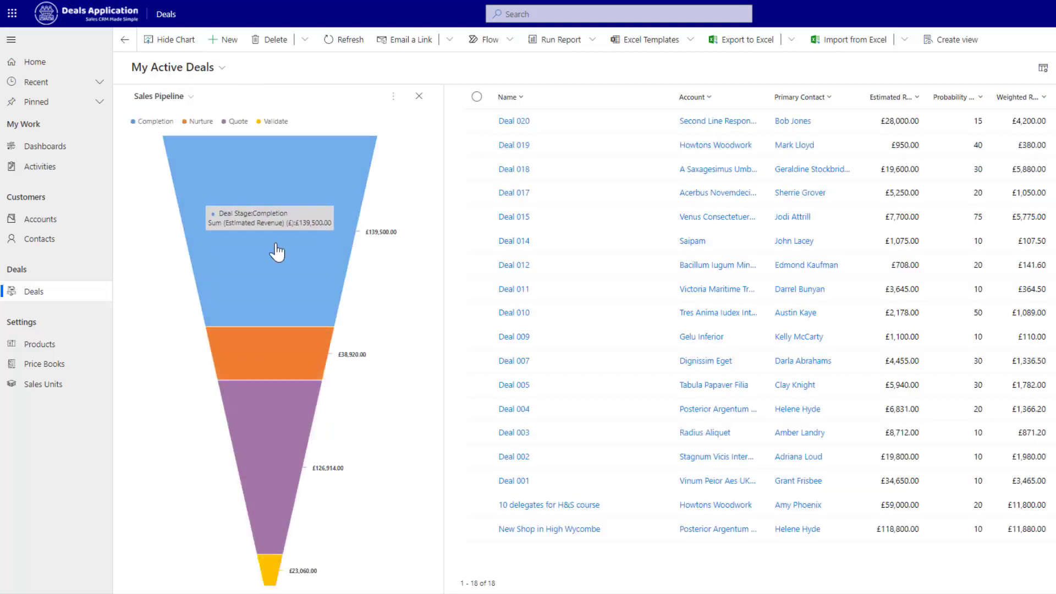
{"action": "mouse_move", "coordinate": [282, 491]}
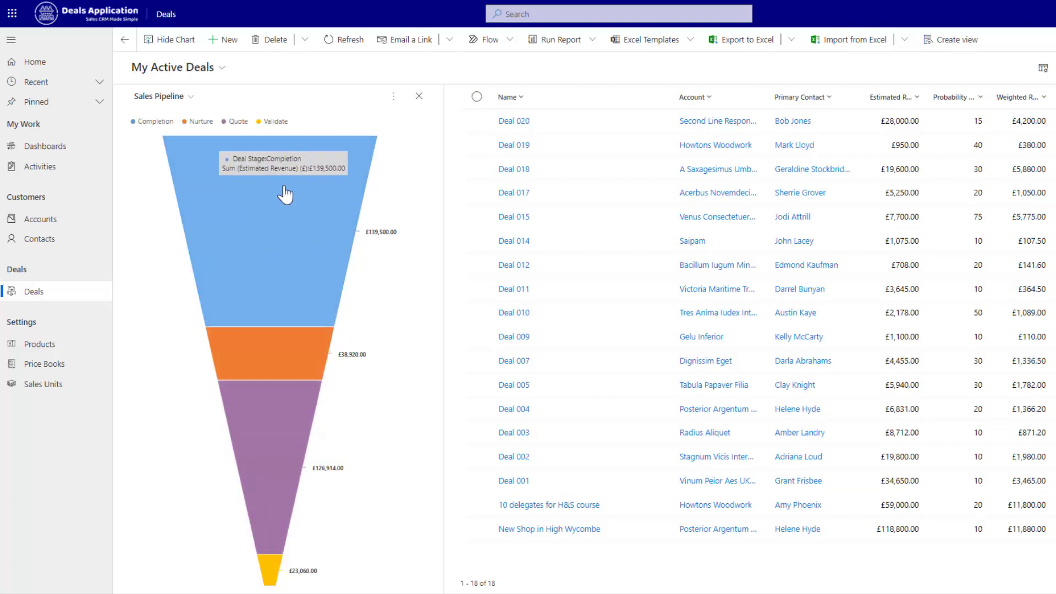
{"action": "mouse_move", "coordinate": [283, 228]}
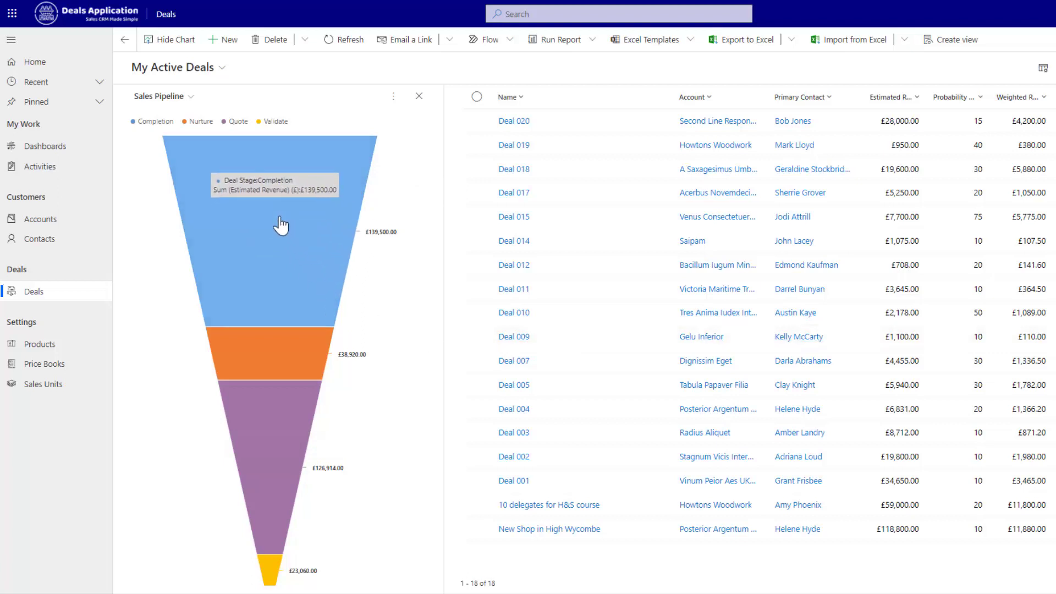
{"action": "left_click", "coordinate": [280, 219]}
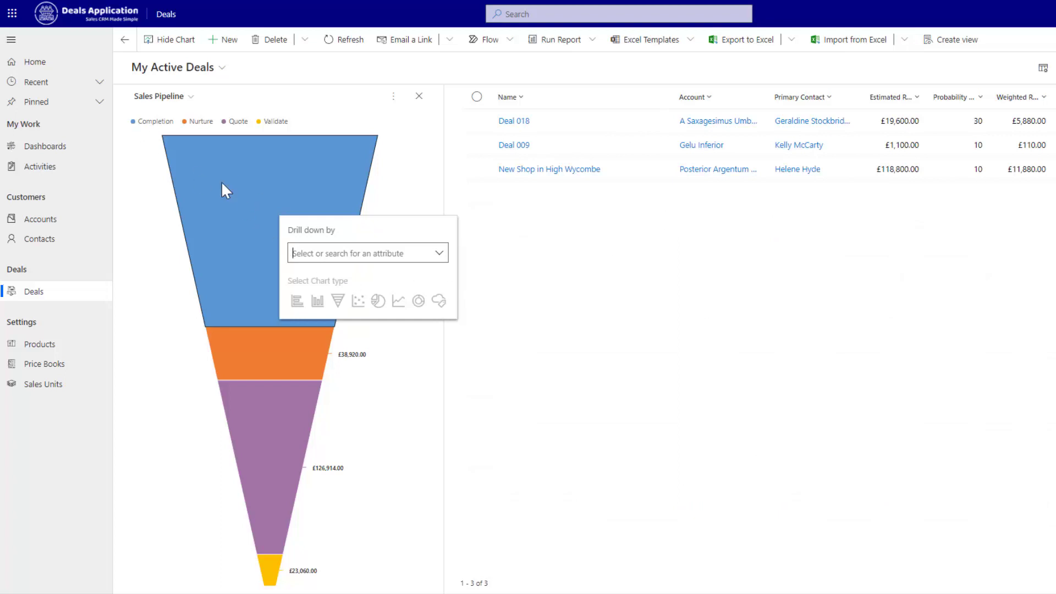
{"action": "left_click", "coordinate": [421, 98]}
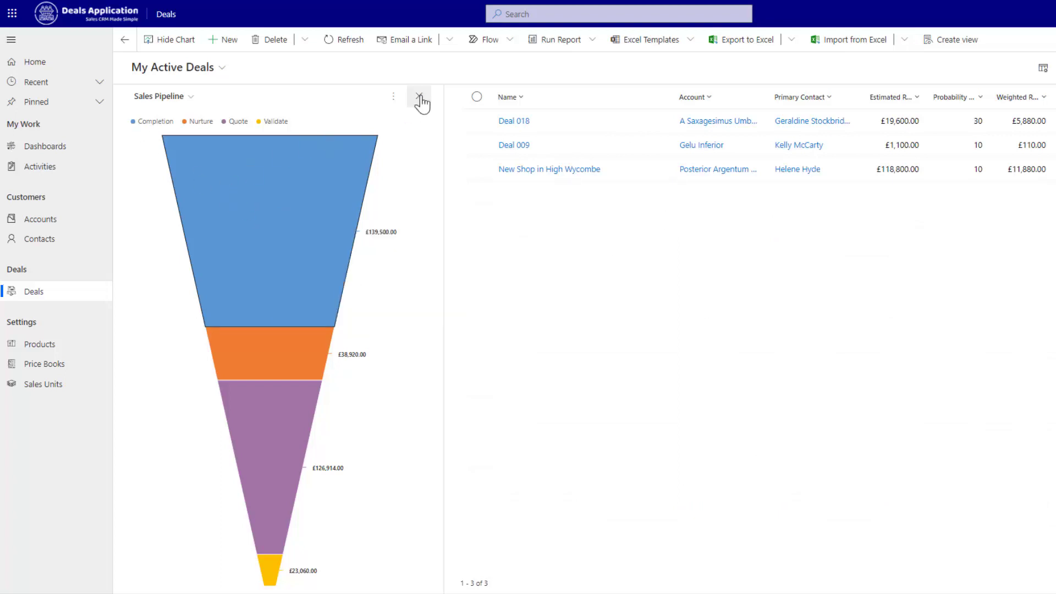
{"action": "left_click", "coordinate": [420, 98]}
- Open the D365 Licences and deployment email and check its Not tracked options menu
{"action": "left_click", "coordinate": [126, 40]}
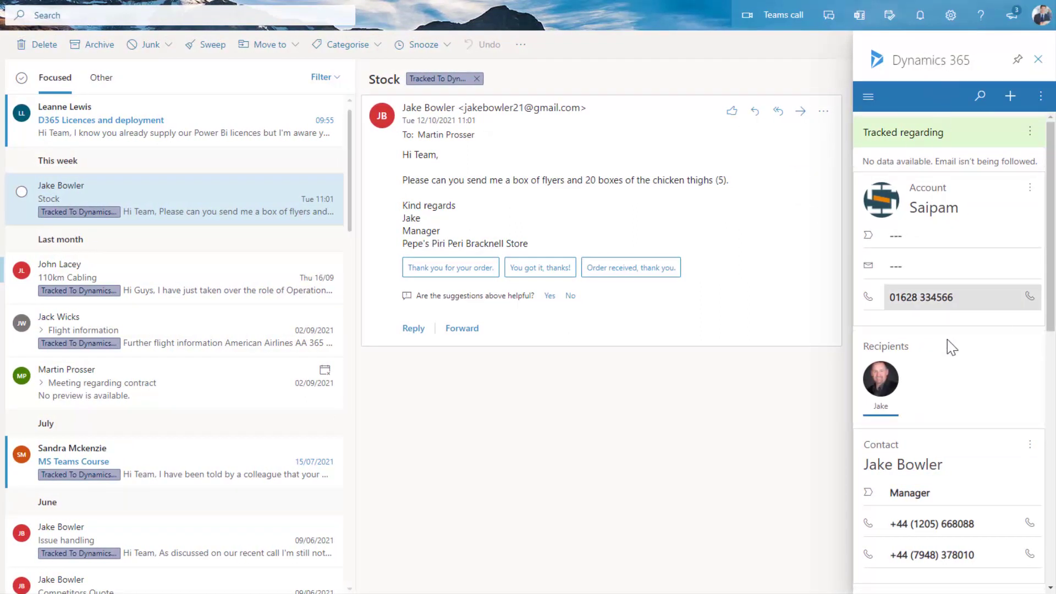
{"action": "left_click", "coordinate": [164, 114]}
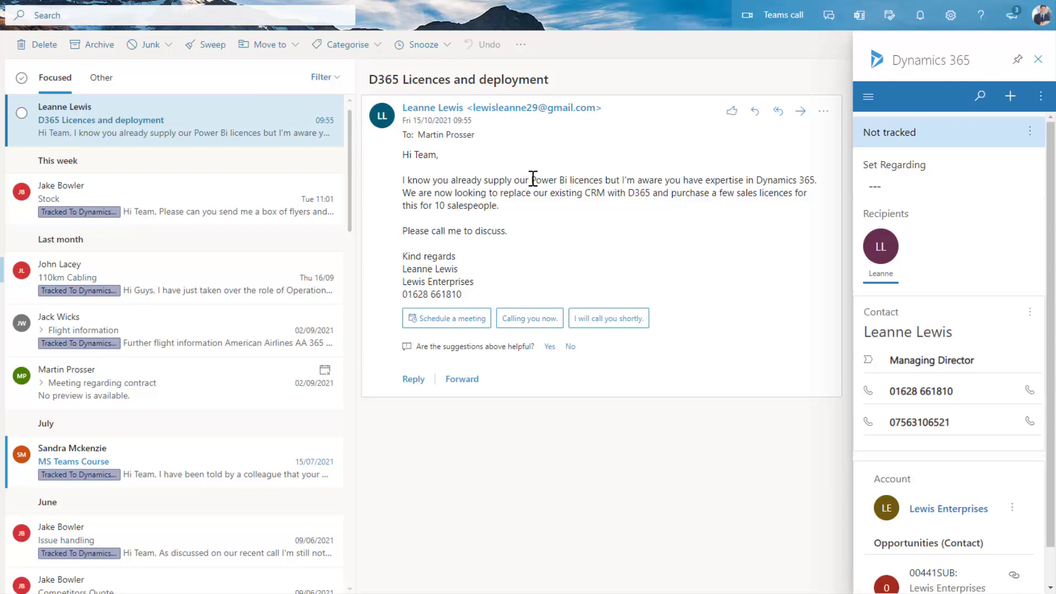
{"action": "left_click_drag", "start_coordinate": [532, 180], "coordinate": [610, 185]}
{"action": "left_click", "coordinate": [637, 228]}
{"action": "left_click", "coordinate": [1030, 132]}
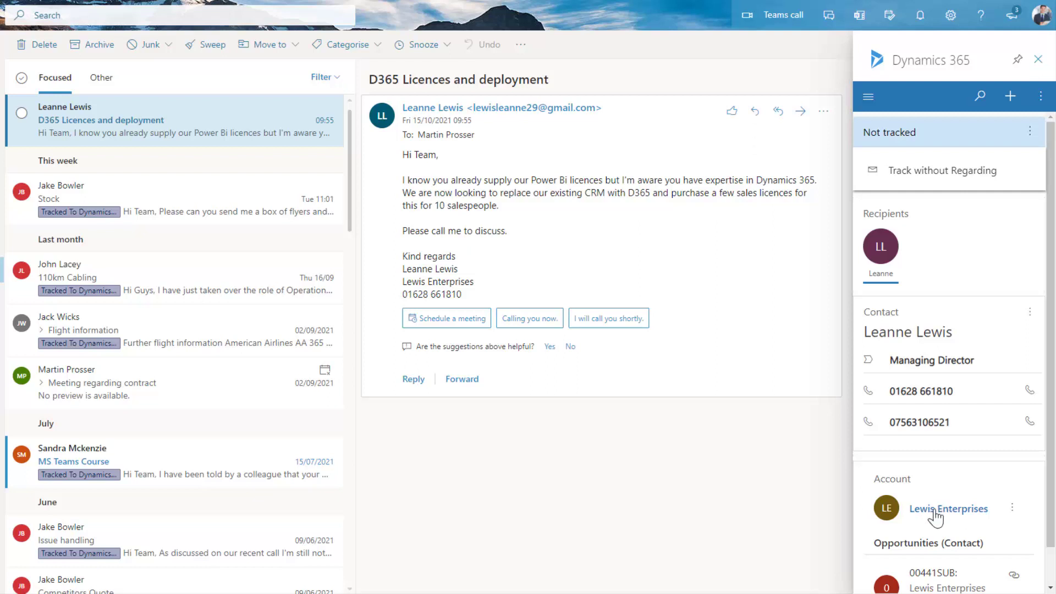
{"action": "left_click", "coordinate": [791, 487]}
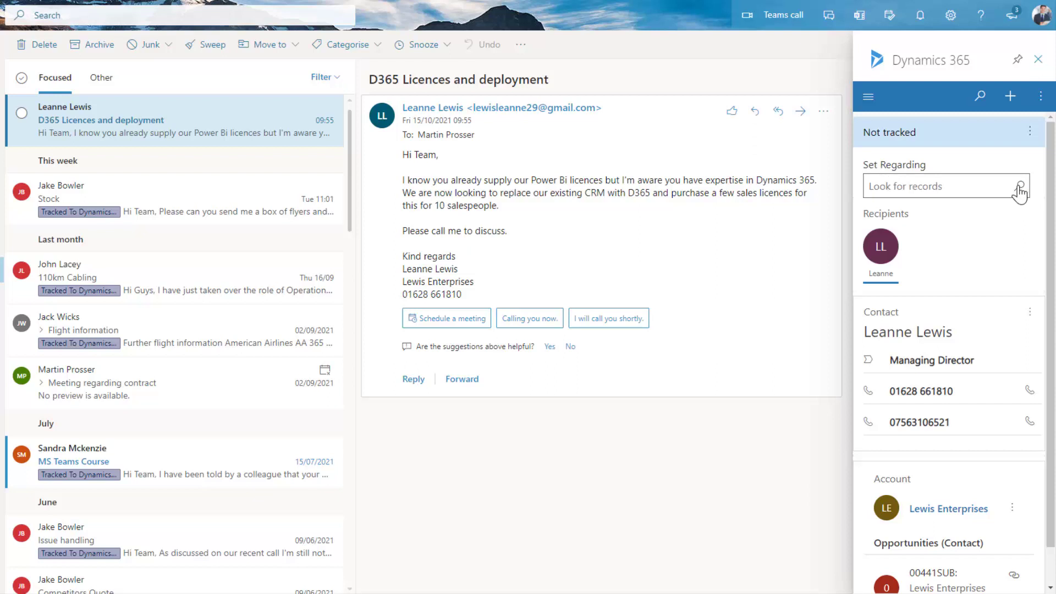
- Filter the Set Regarding search to Deal records, browse them, and start a New Deal
{"action": "left_click", "coordinate": [1018, 190]}
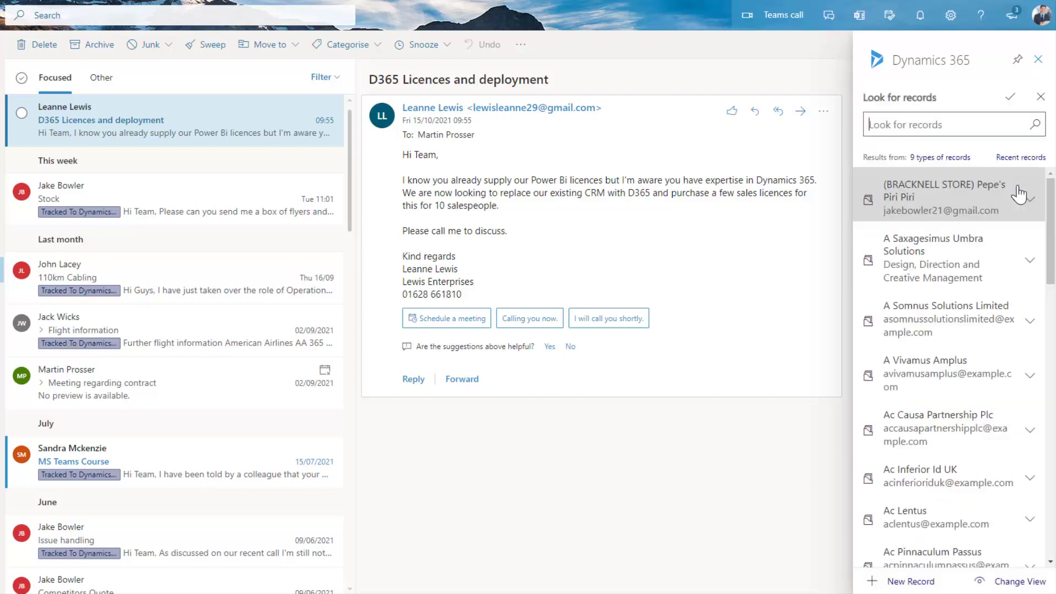
{"action": "left_click", "coordinate": [942, 160]}
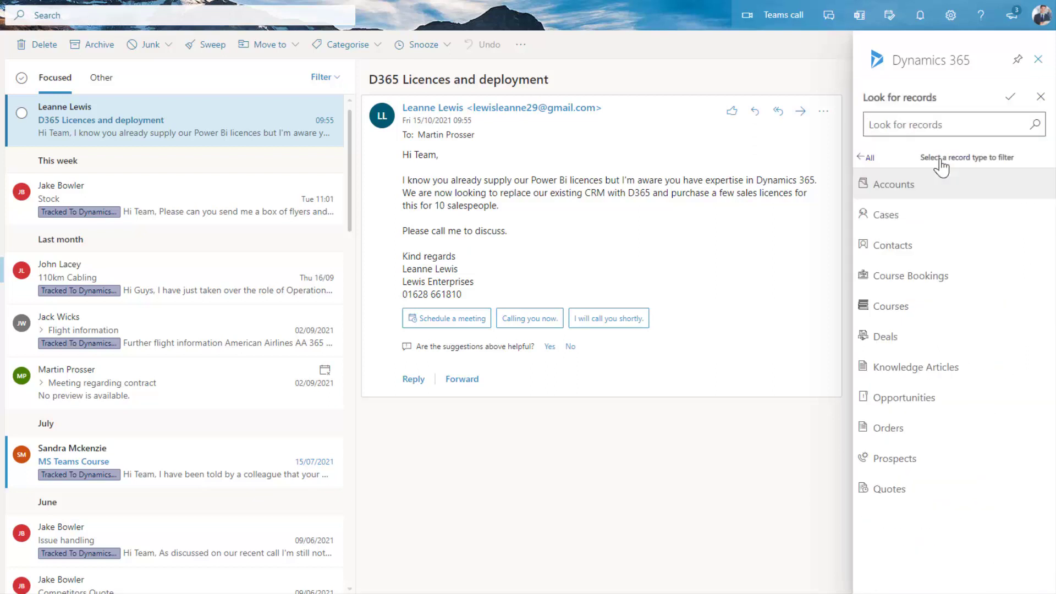
{"action": "left_click", "coordinate": [881, 341]}
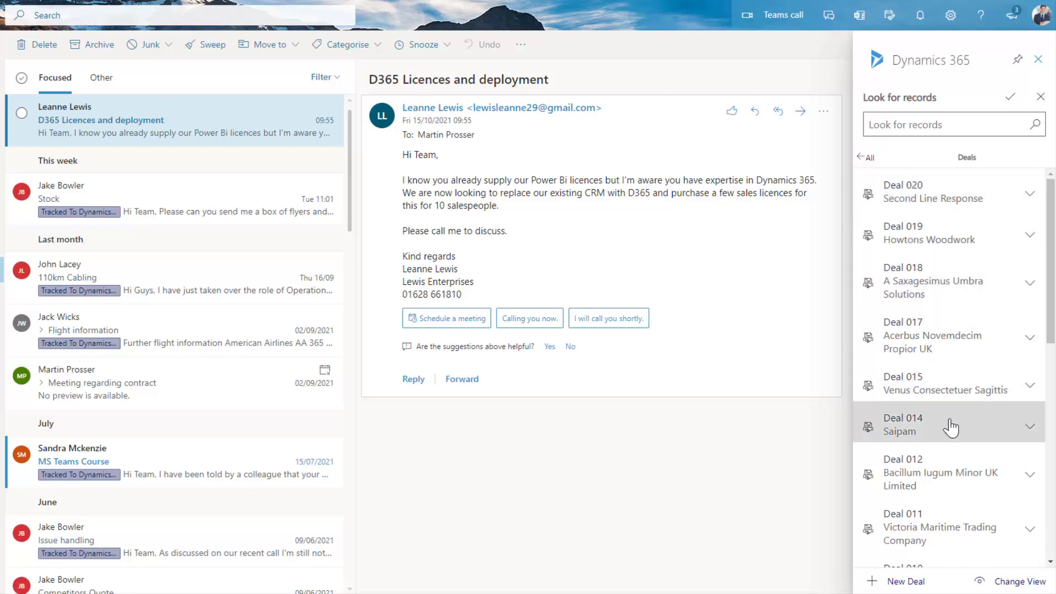
{"action": "scroll", "coordinate": [951, 428], "scroll_direction": "down", "scroll_amount": 7}
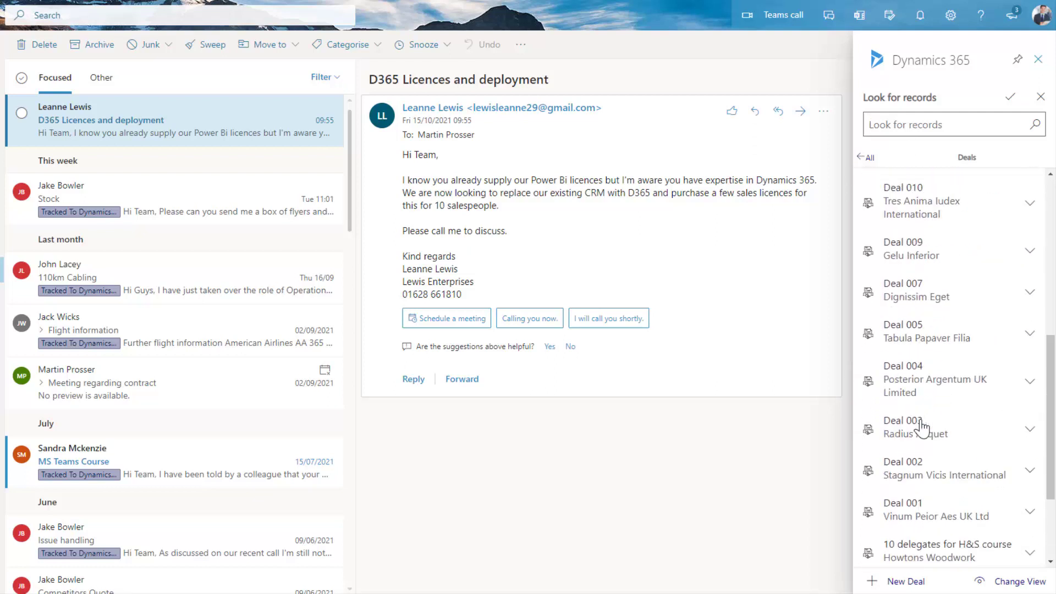
{"action": "scroll", "coordinate": [913, 495], "scroll_direction": "up", "scroll_amount": 5}
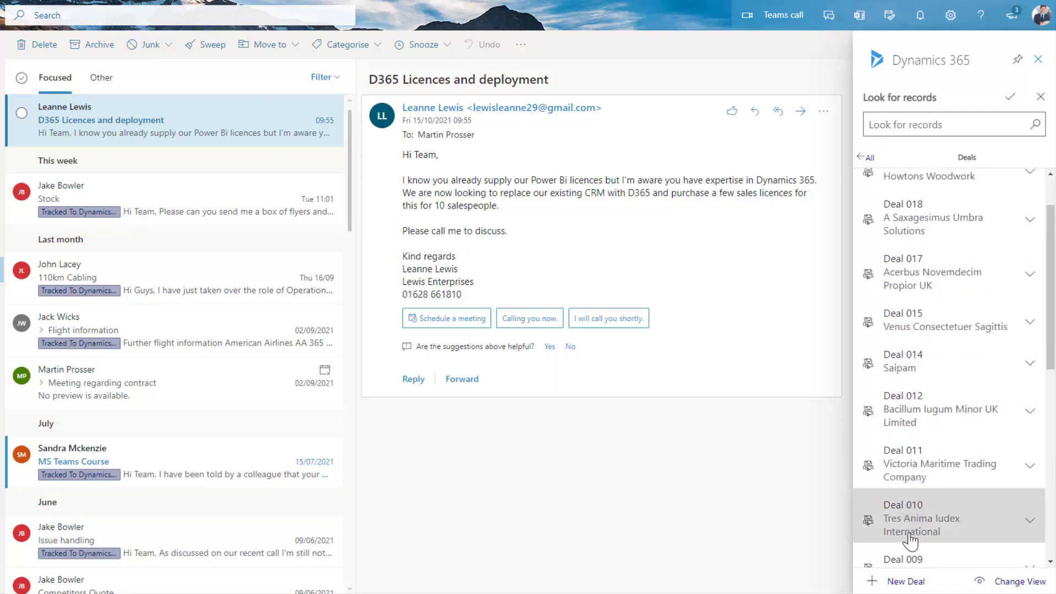
{"action": "left_click", "coordinate": [905, 583]}
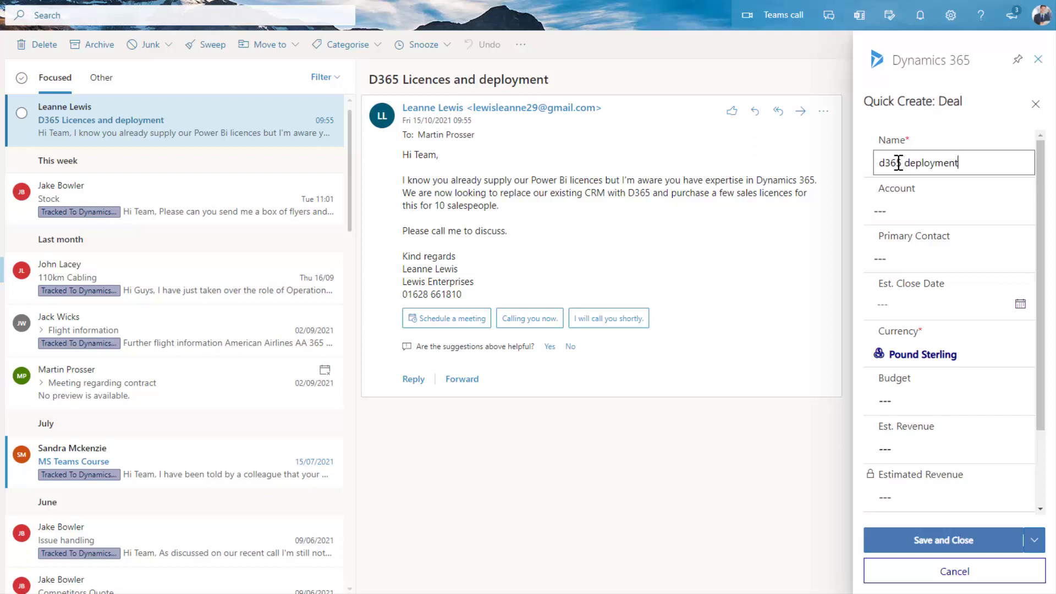
- Set the deal's account to Lewis Enterprises and search for and pick its primary contact
{"action": "left_click", "coordinate": [997, 209]}
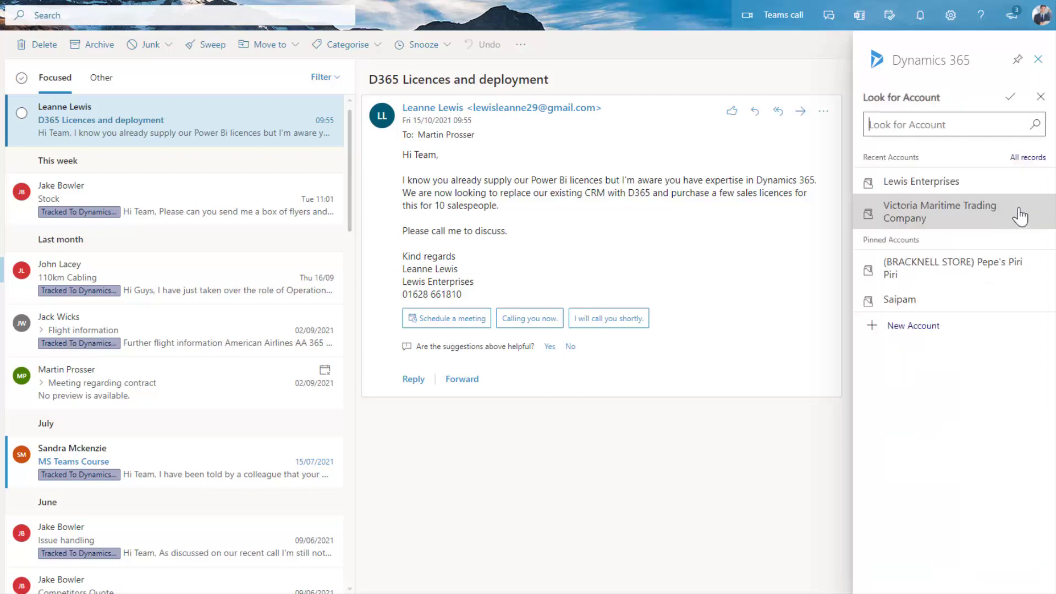
{"action": "left_click", "coordinate": [895, 175]}
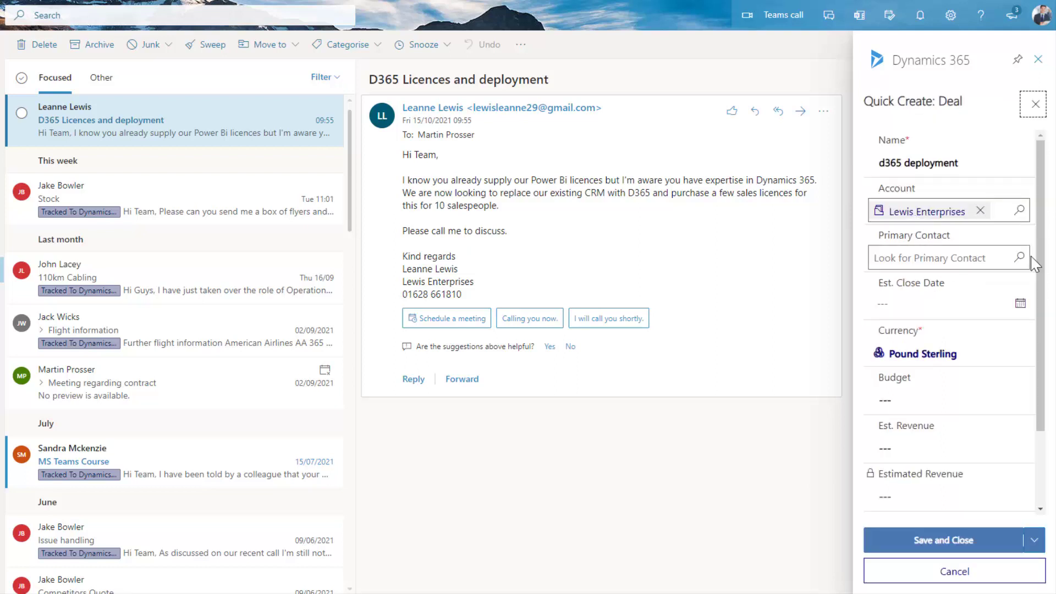
{"action": "left_click", "coordinate": [1020, 258]}
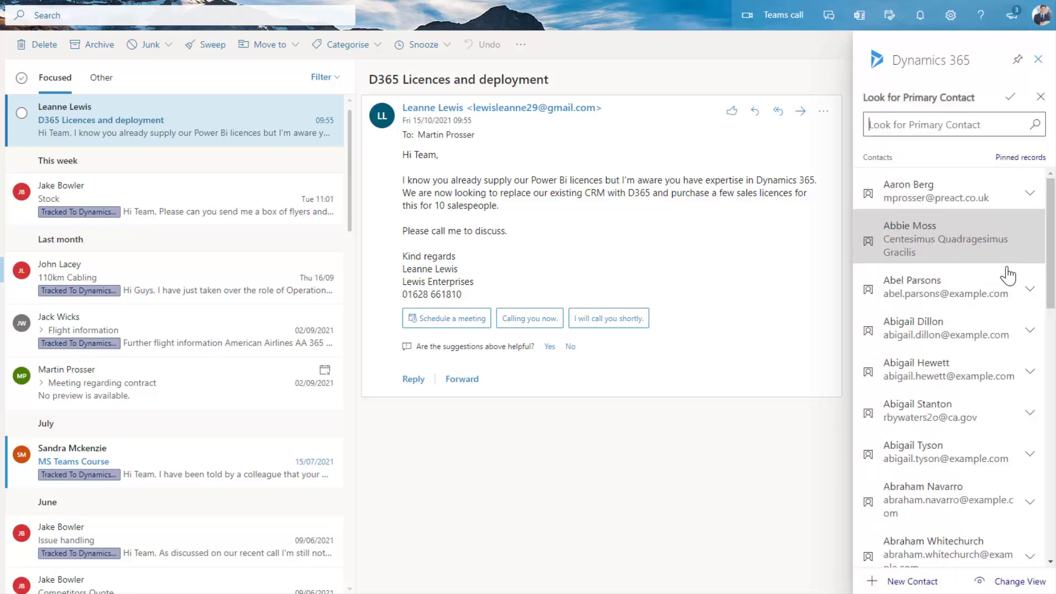
{"action": "left_click", "coordinate": [904, 120]}
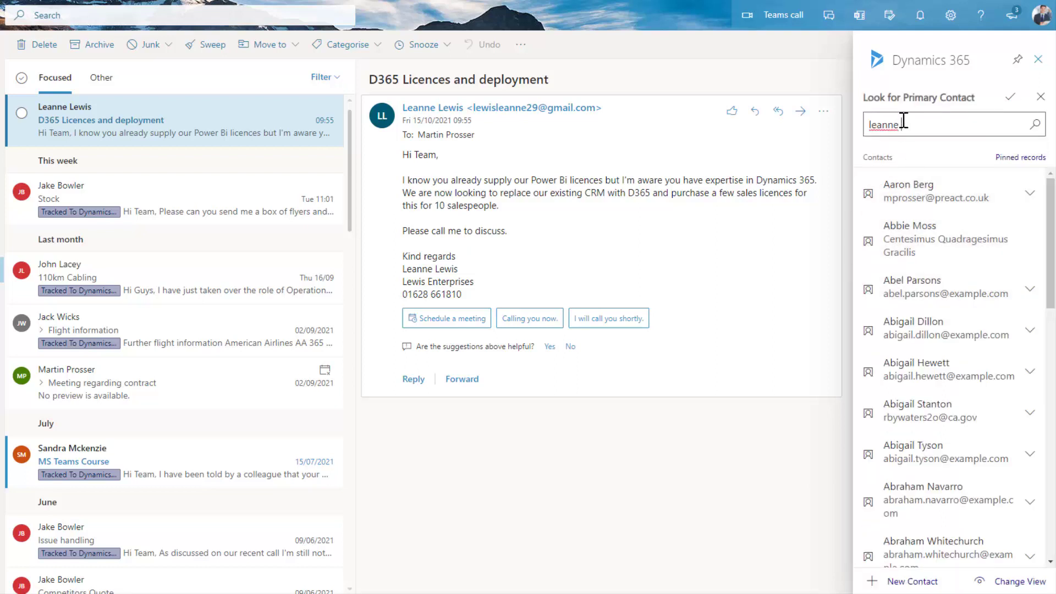
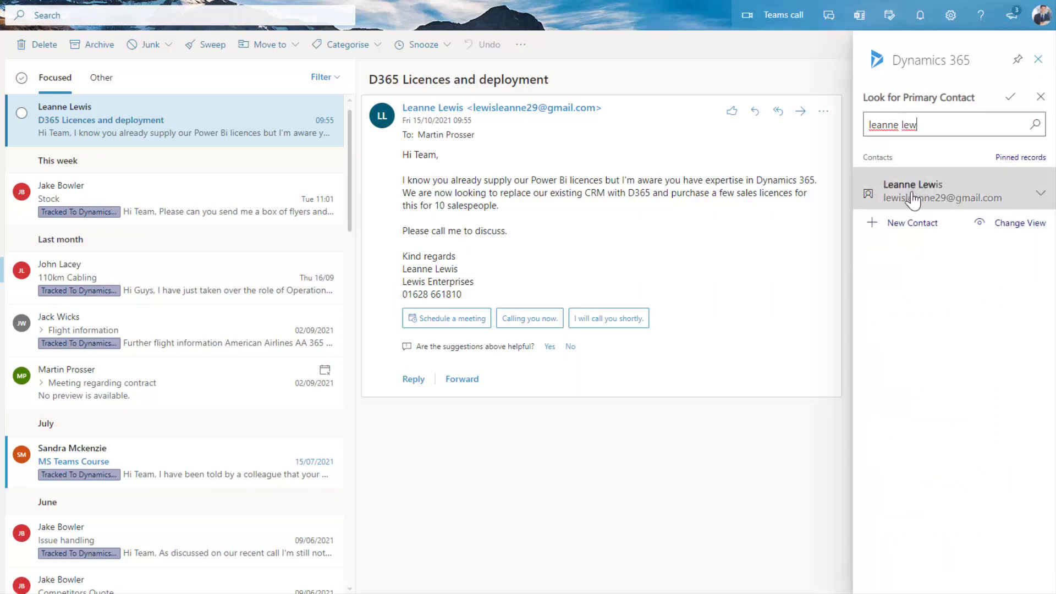
{"action": "left_click", "coordinate": [911, 198]}
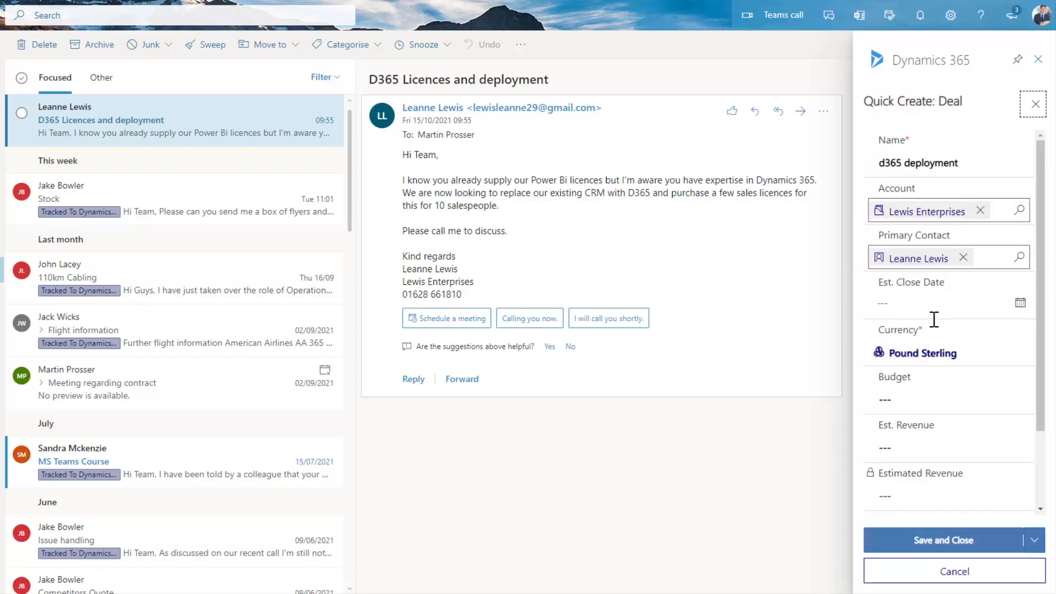
- Set Est. Close Date 30/10/2021, fill in Need, save the deal, and view it in Dynamics 365
{"action": "left_click", "coordinate": [1022, 306]}
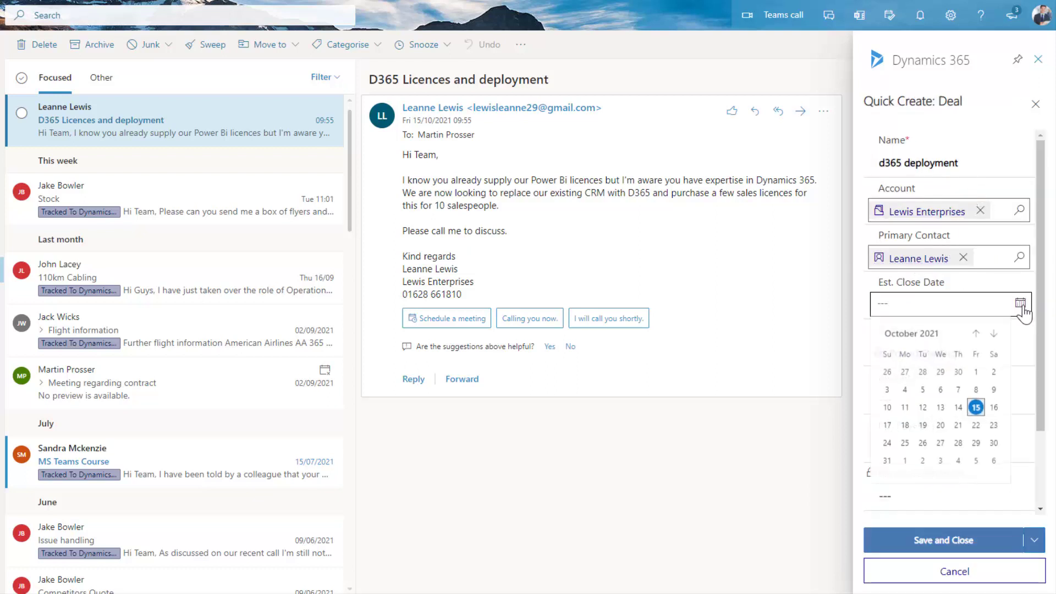
{"action": "left_click", "coordinate": [993, 442]}
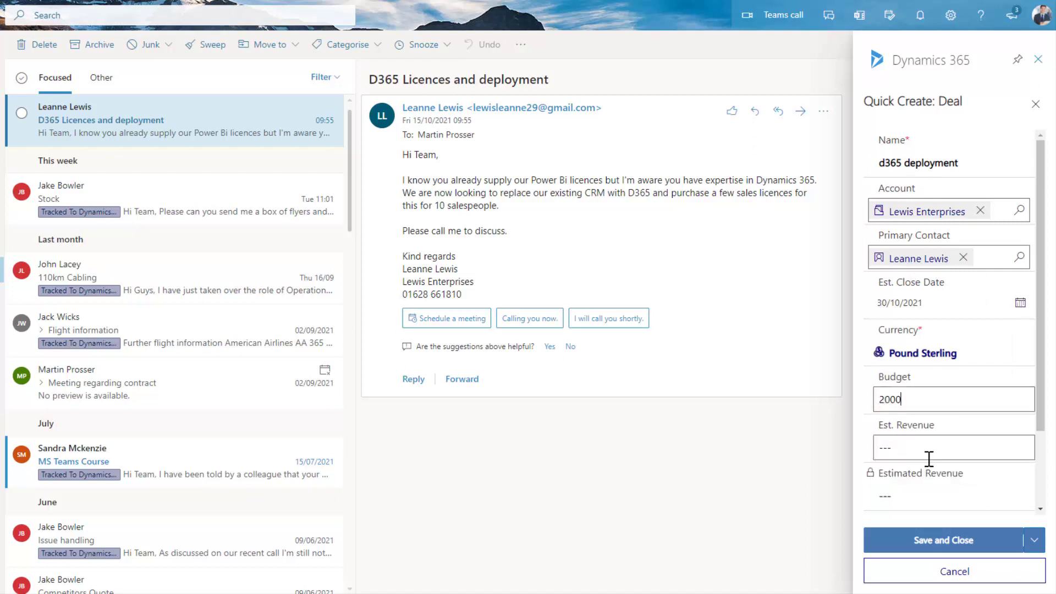
{"action": "scroll", "coordinate": [935, 462], "scroll_direction": "down", "scroll_amount": 2}
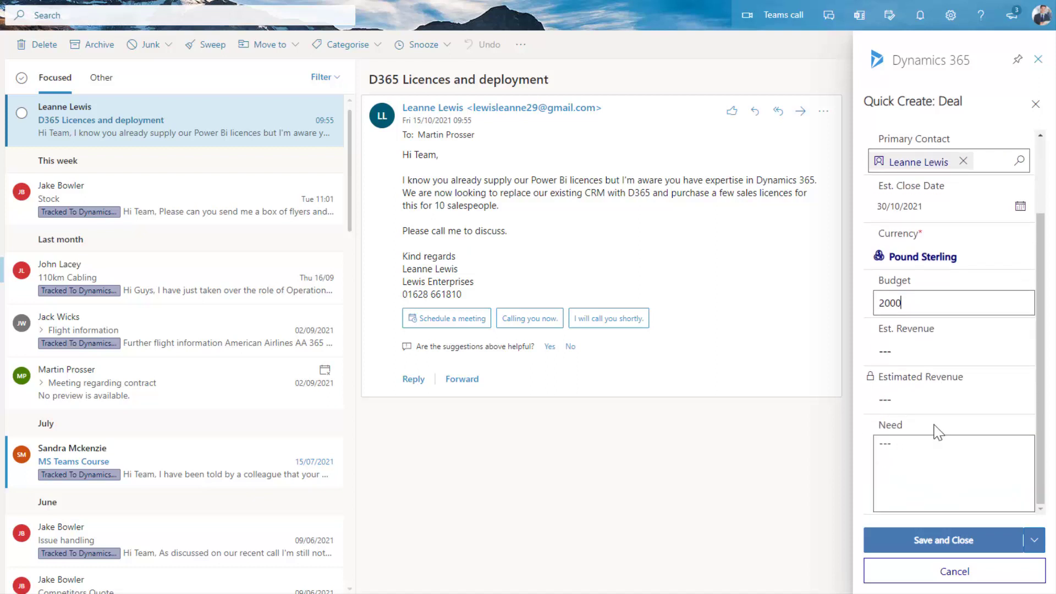
{"action": "left_click", "coordinate": [899, 453]}
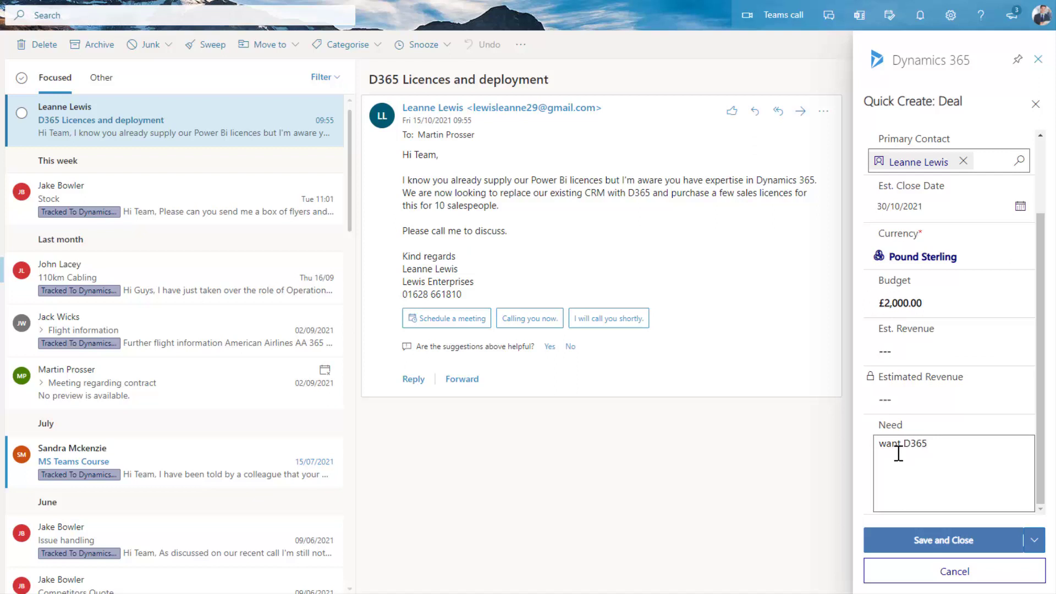
{"action": "left_click", "coordinate": [940, 548]}
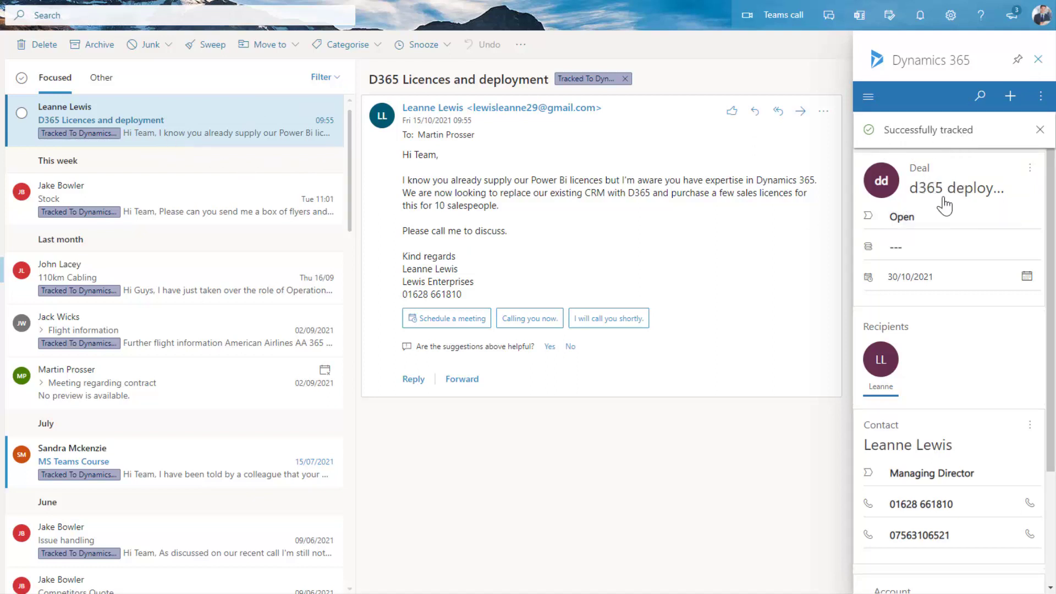
{"action": "left_click", "coordinate": [1027, 175]}
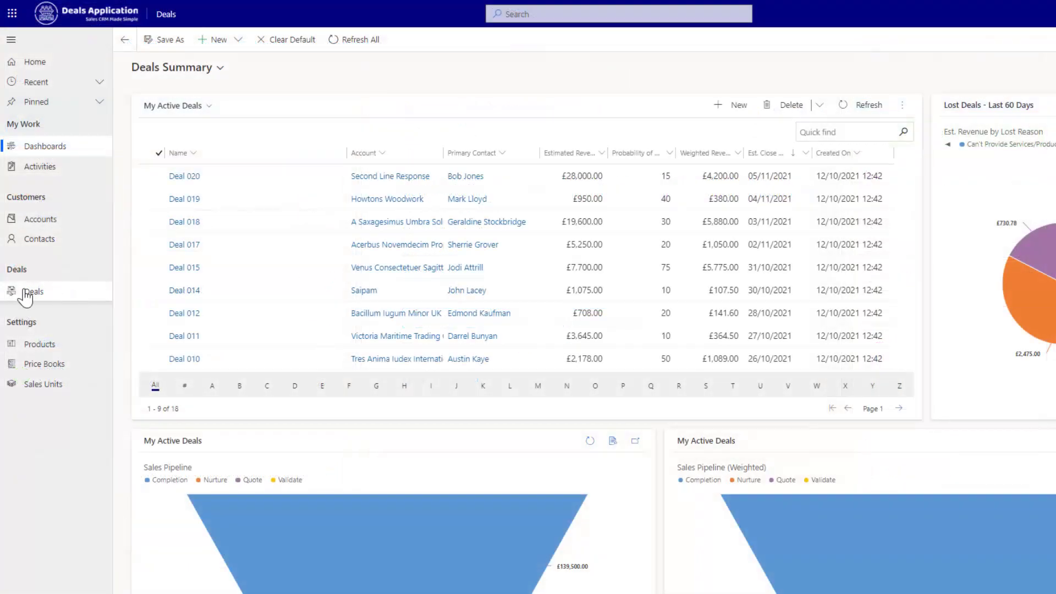
{"action": "left_click", "coordinate": [25, 295]}
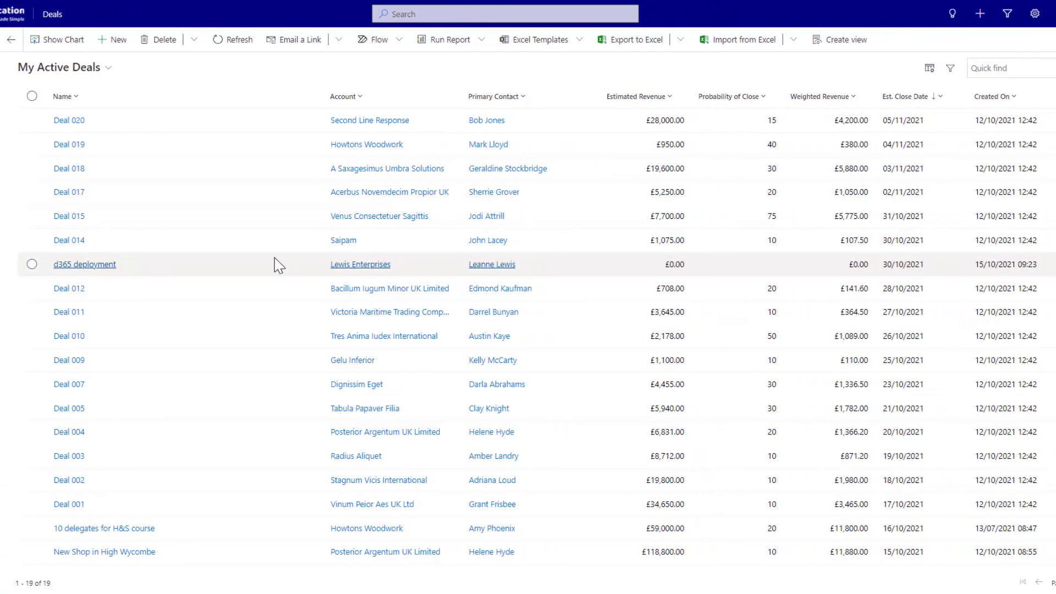
- Sort deals by Created On newest first, open d365 deployment, and show its Validate stage details
{"action": "left_click", "coordinate": [997, 98]}
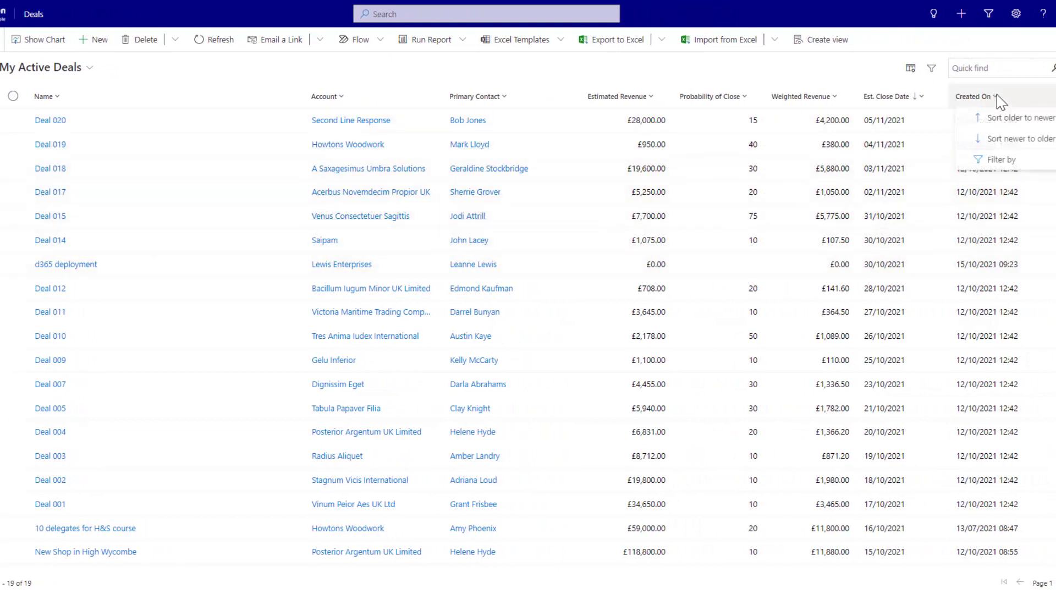
{"action": "left_click", "coordinate": [1012, 143]}
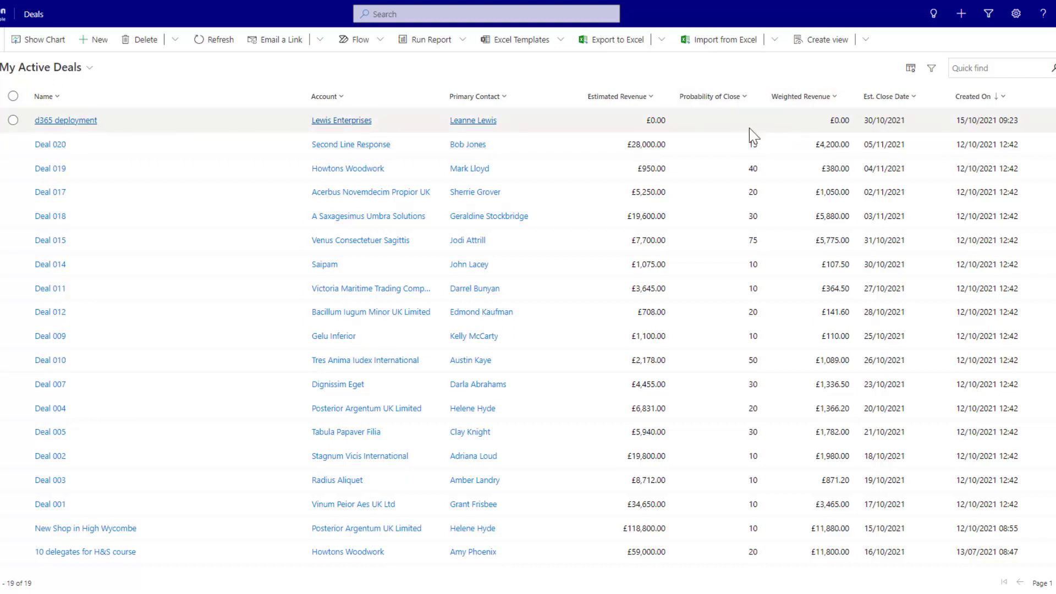
{"action": "left_click", "coordinate": [81, 121]}
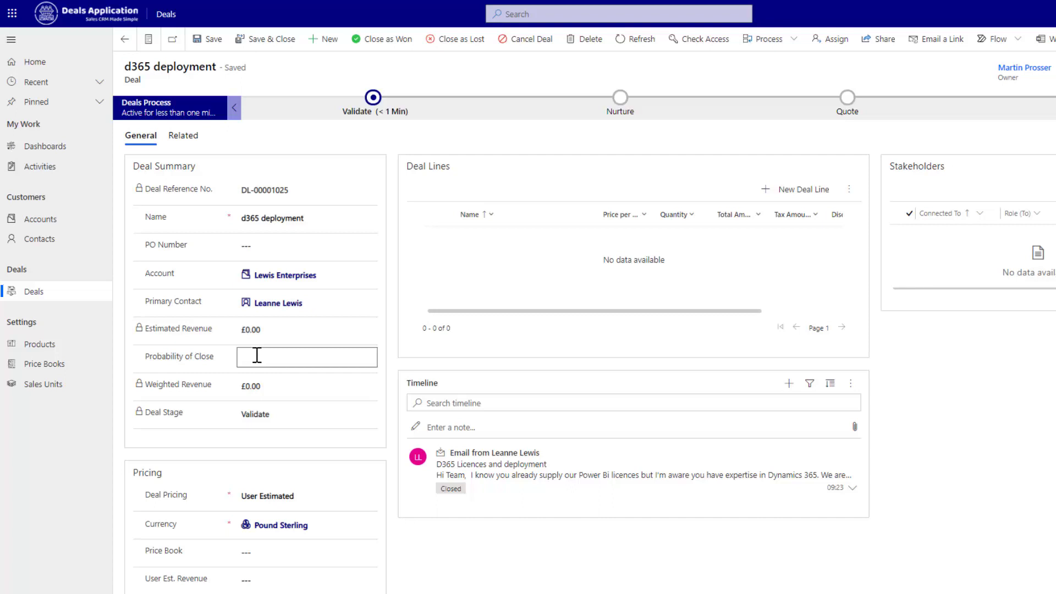
{"action": "left_click", "coordinate": [379, 106]}
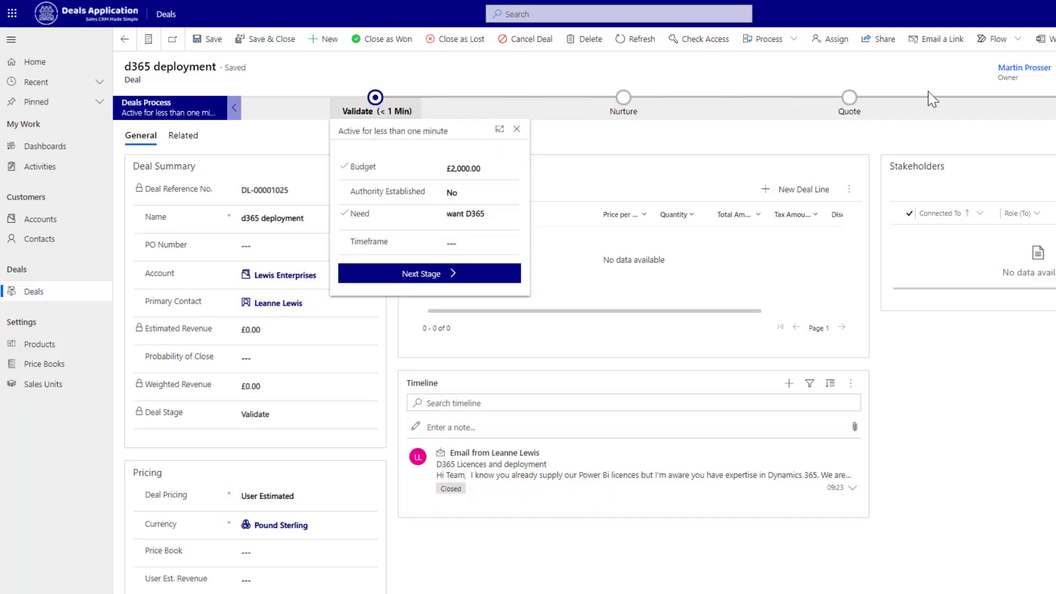
- Set Timeframe to Immediate and advance the d365 deployment deal to the Quote stage
{"action": "left_click", "coordinate": [449, 244]}
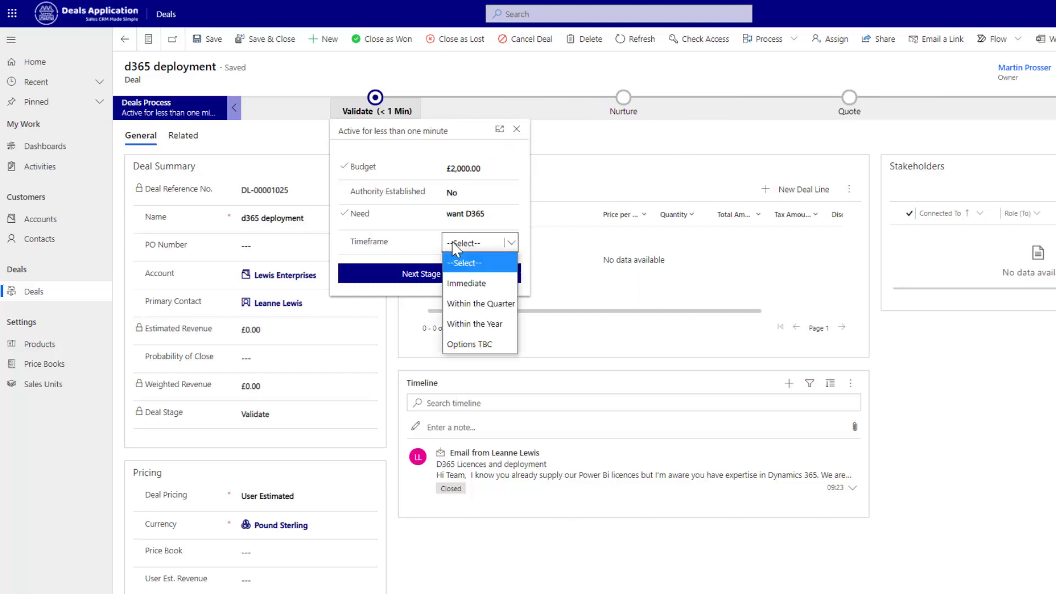
{"action": "left_click", "coordinate": [466, 285]}
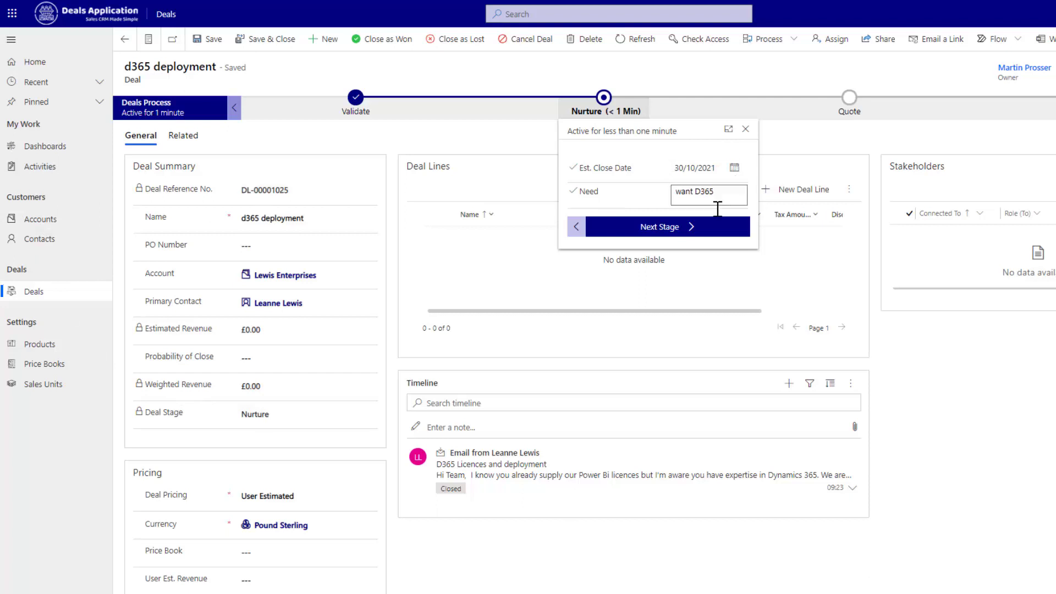
{"action": "left_click", "coordinate": [690, 231]}
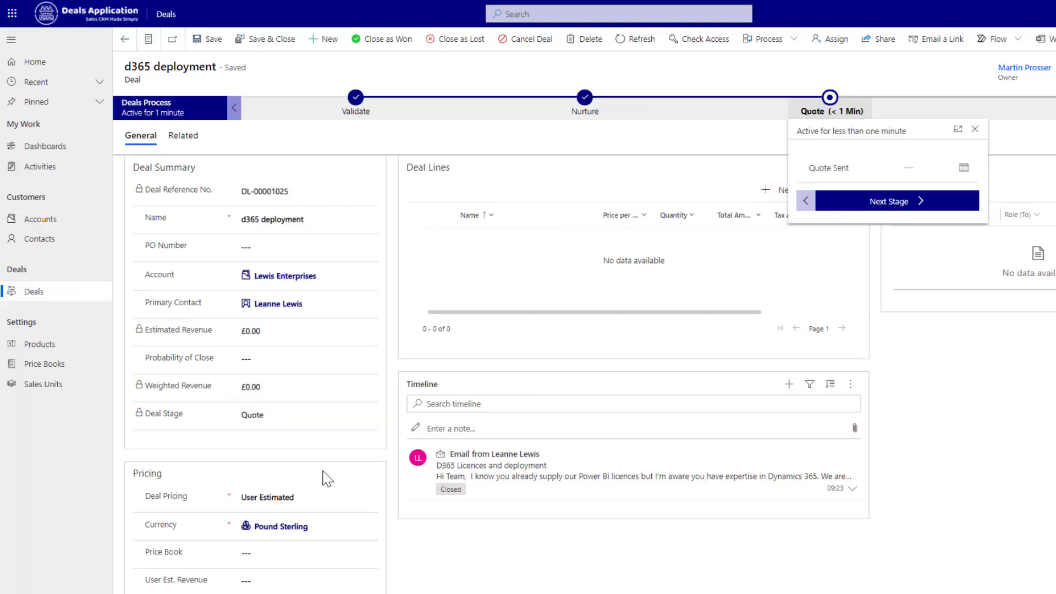
{"action": "scroll", "coordinate": [341, 480], "scroll_direction": "down", "scroll_amount": 1}
- Set the deal's Price Book to Microsoft Prices and save the record
{"action": "left_click", "coordinate": [483, 552]}
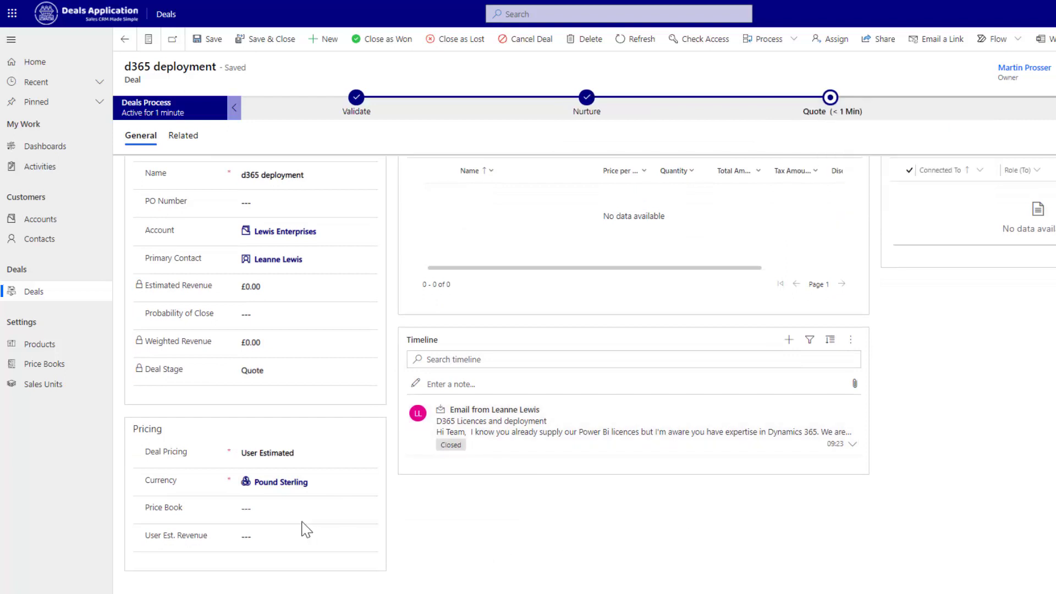
{"action": "left_click", "coordinate": [369, 512]}
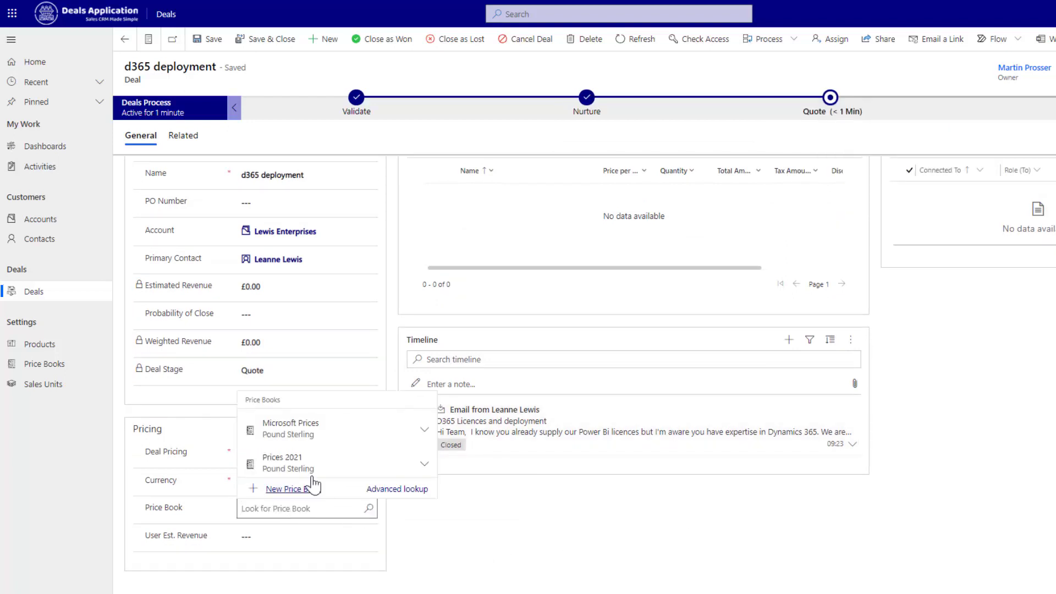
{"action": "left_click", "coordinate": [268, 434]}
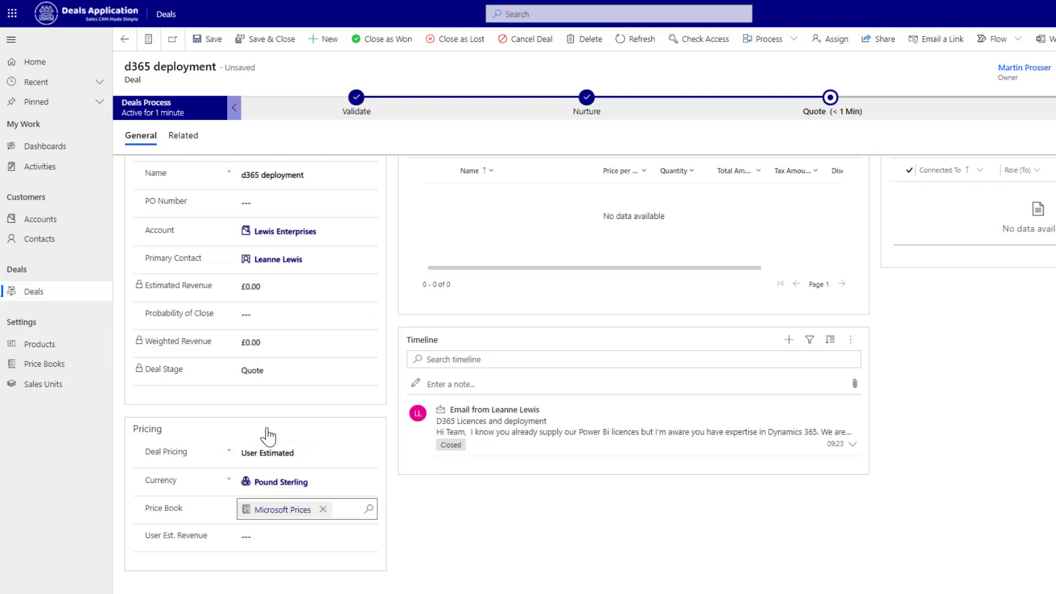
{"action": "left_click", "coordinate": [210, 39]}
{"action": "scroll", "coordinate": [743, 453], "scroll_direction": "up", "scroll_amount": 1}
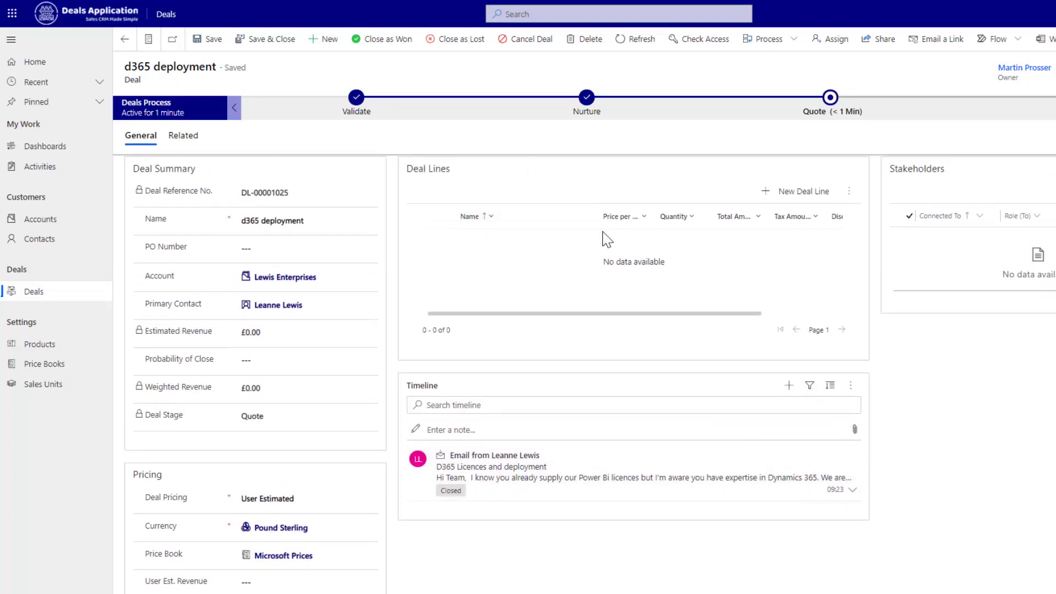
- Add a deal line for D365 for Sales with quantity 10 at £72.90 each, then save and close it
{"action": "left_click", "coordinate": [803, 192]}
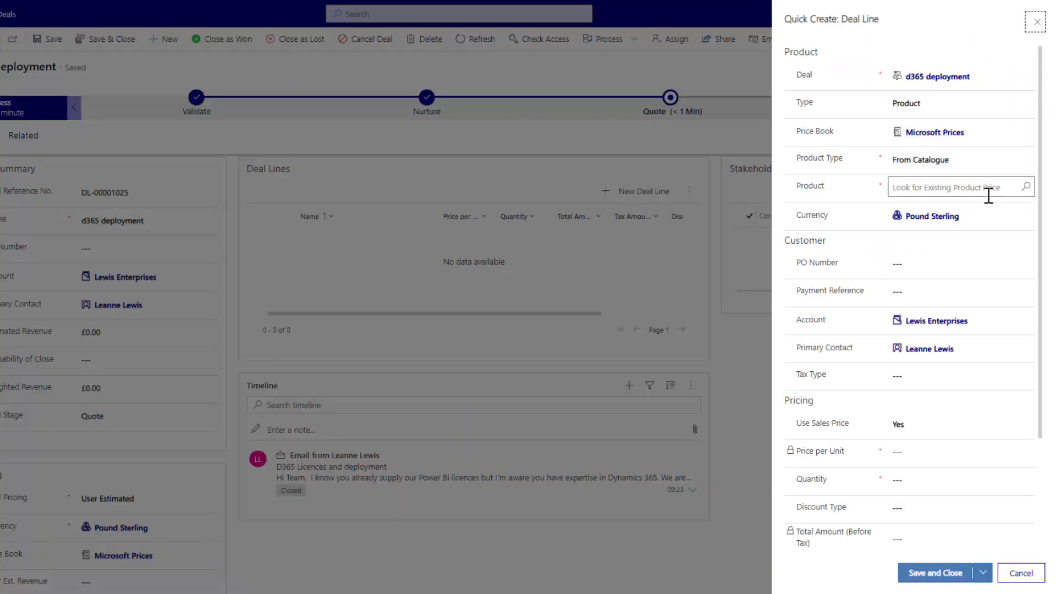
{"action": "left_click", "coordinate": [1026, 189]}
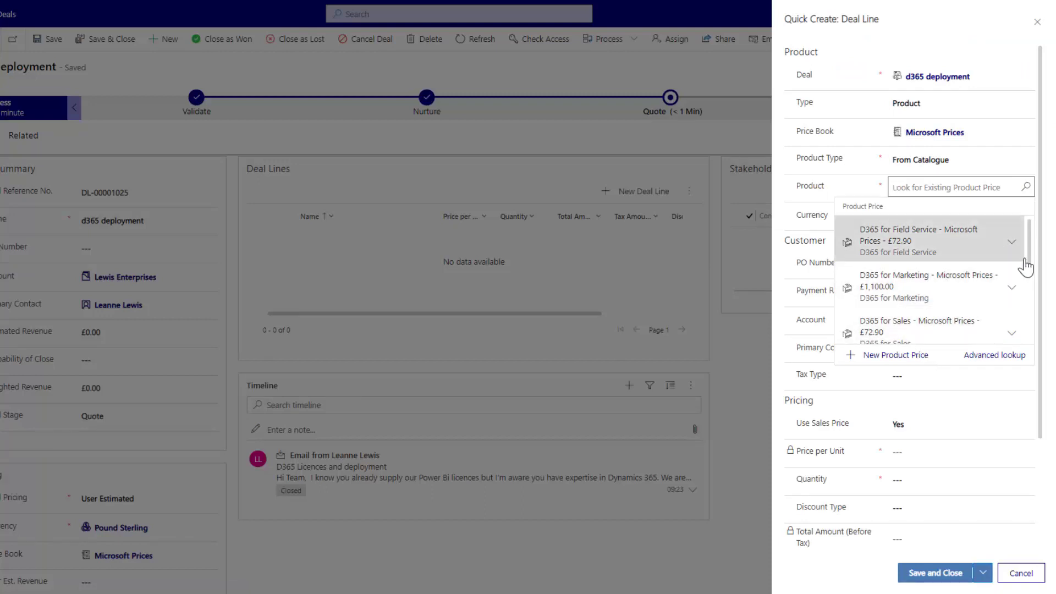
{"action": "scroll", "coordinate": [1020, 248], "scroll_direction": "down", "scroll_amount": 1}
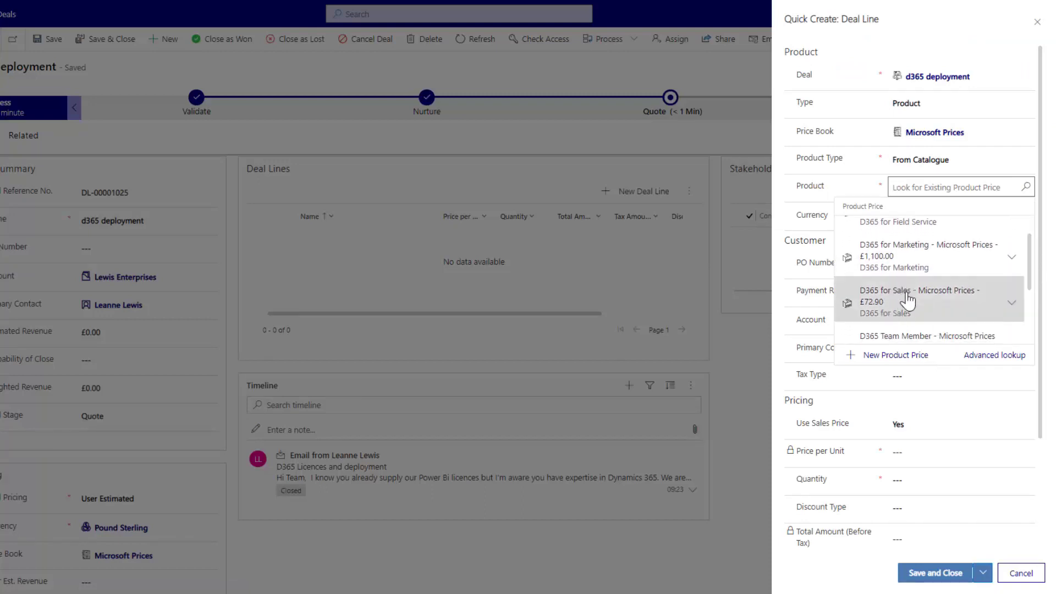
{"action": "left_click", "coordinate": [905, 300]}
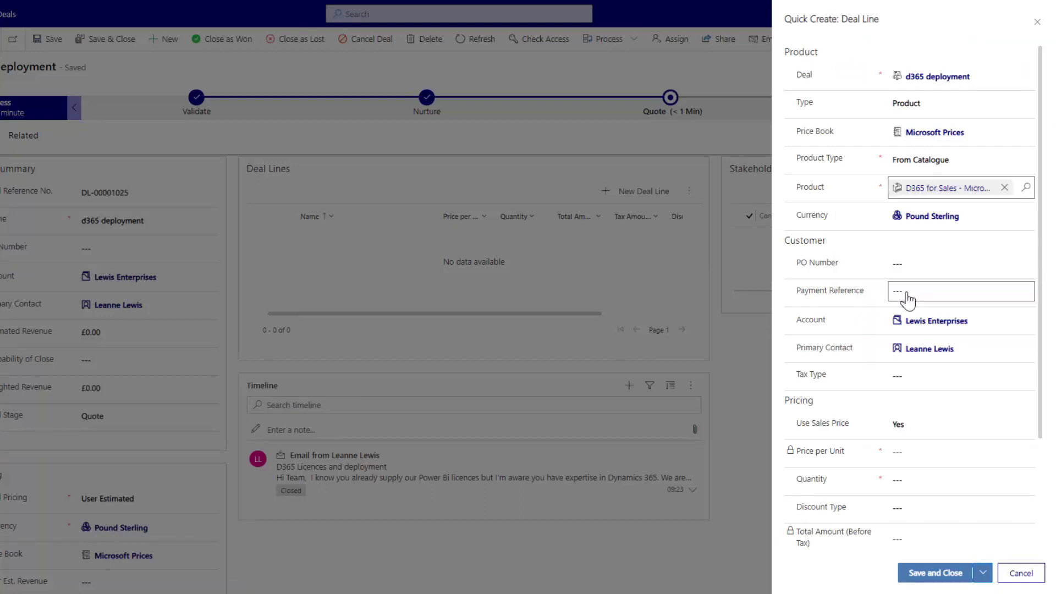
{"action": "left_click", "coordinate": [901, 476]}
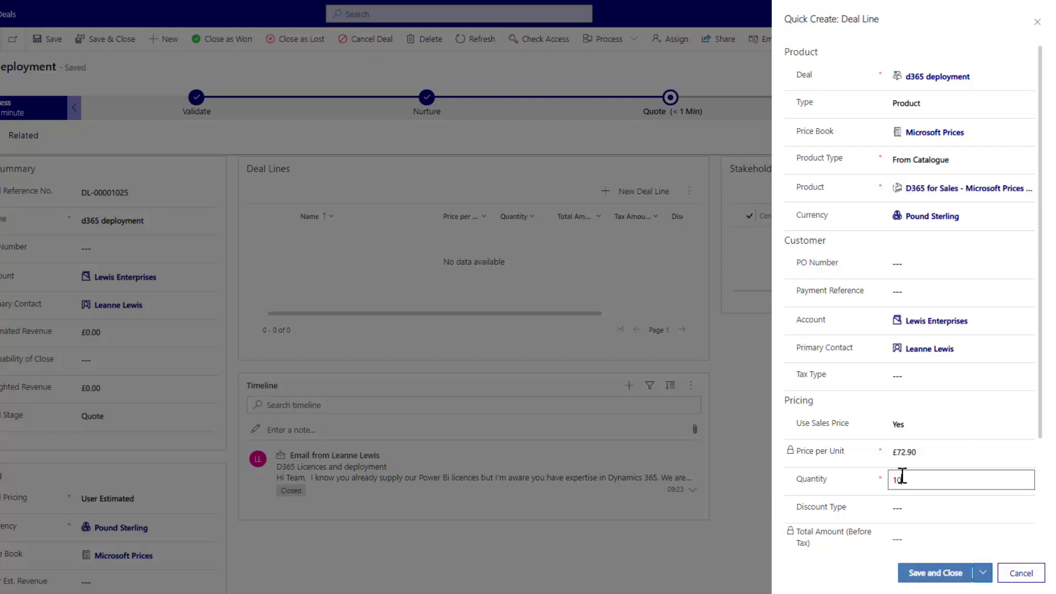
{"action": "type", "text": "10"}
{"action": "left_click", "coordinate": [930, 575]}
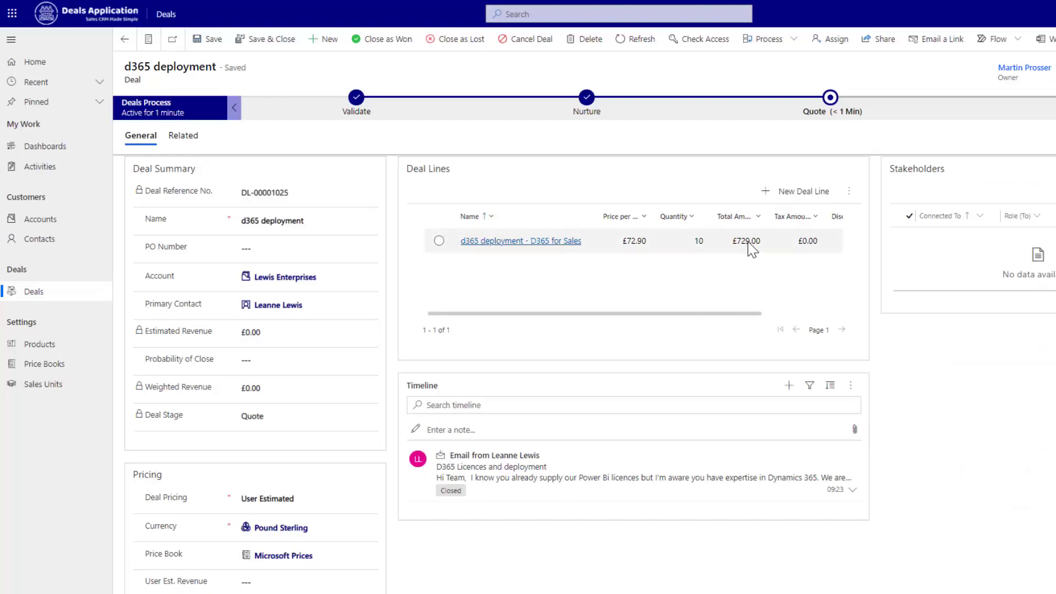
- Add a free-text Consultancy line with Use Sales Price off, £950.00 per unit, quantity 5
{"action": "left_click", "coordinate": [771, 192]}
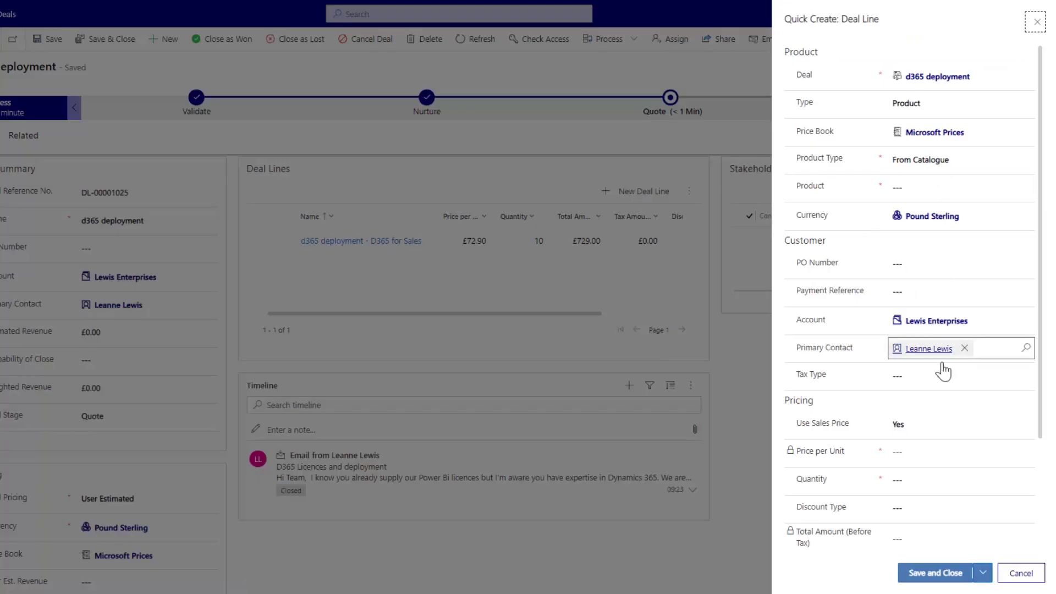
{"action": "left_click", "coordinate": [936, 423]}
{"action": "left_click", "coordinate": [927, 463]}
{"action": "left_click", "coordinate": [927, 421]}
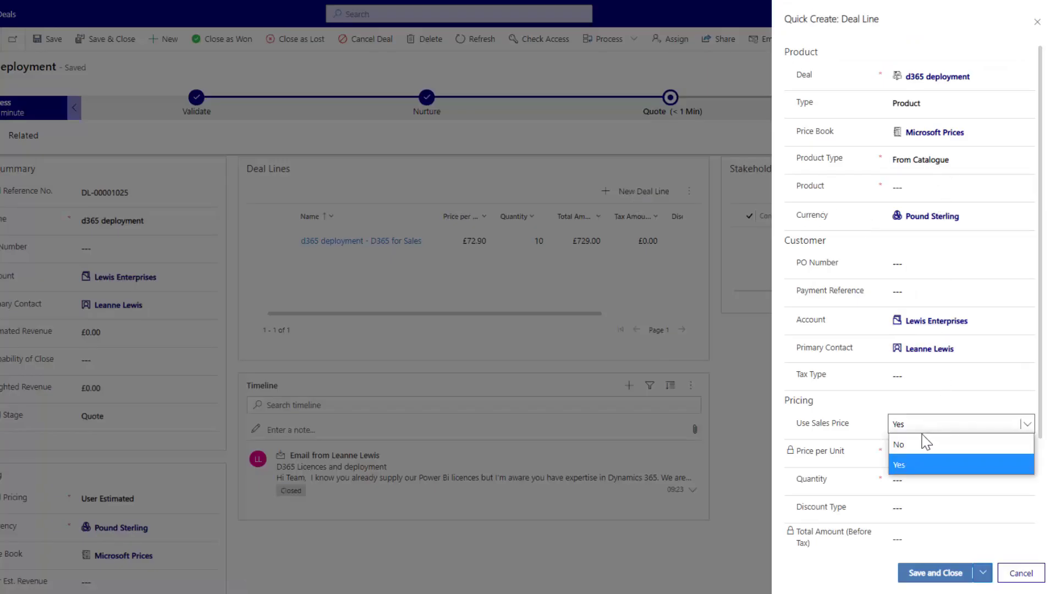
{"action": "left_click", "coordinate": [925, 444]}
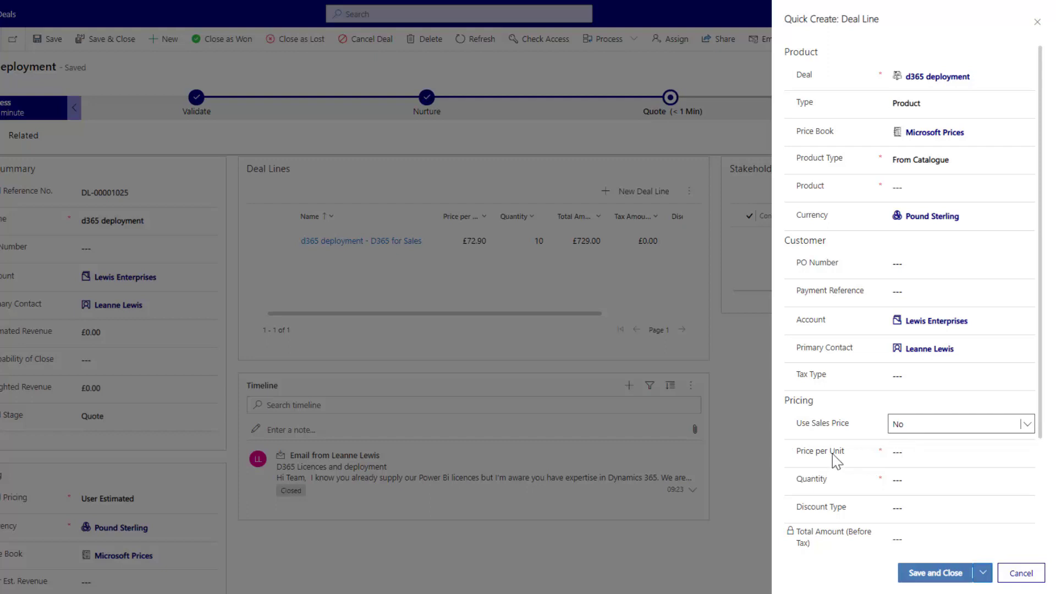
{"action": "left_click", "coordinate": [944, 165]}
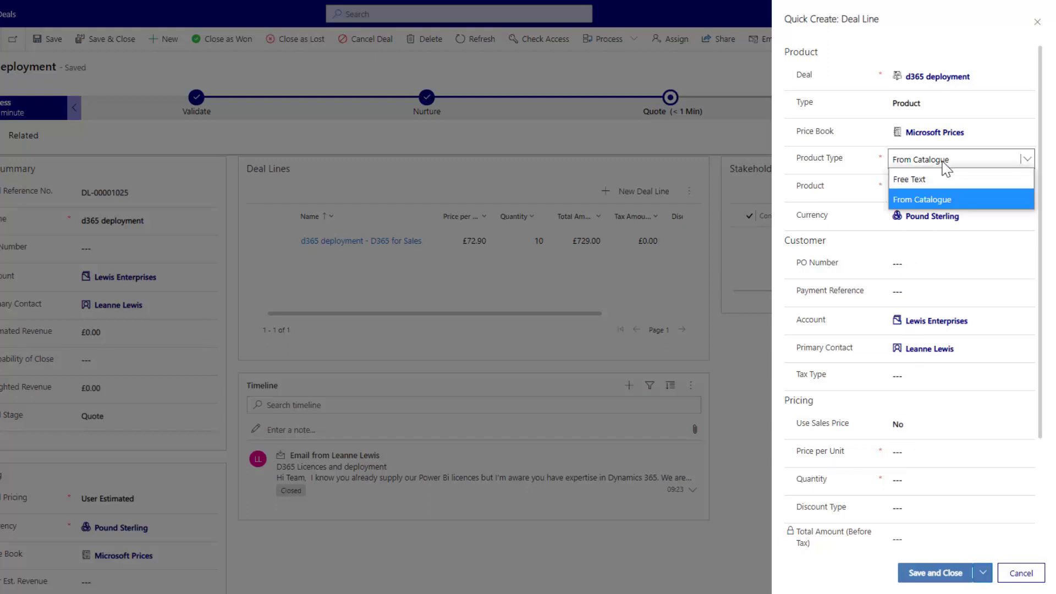
{"action": "left_click", "coordinate": [921, 183]}
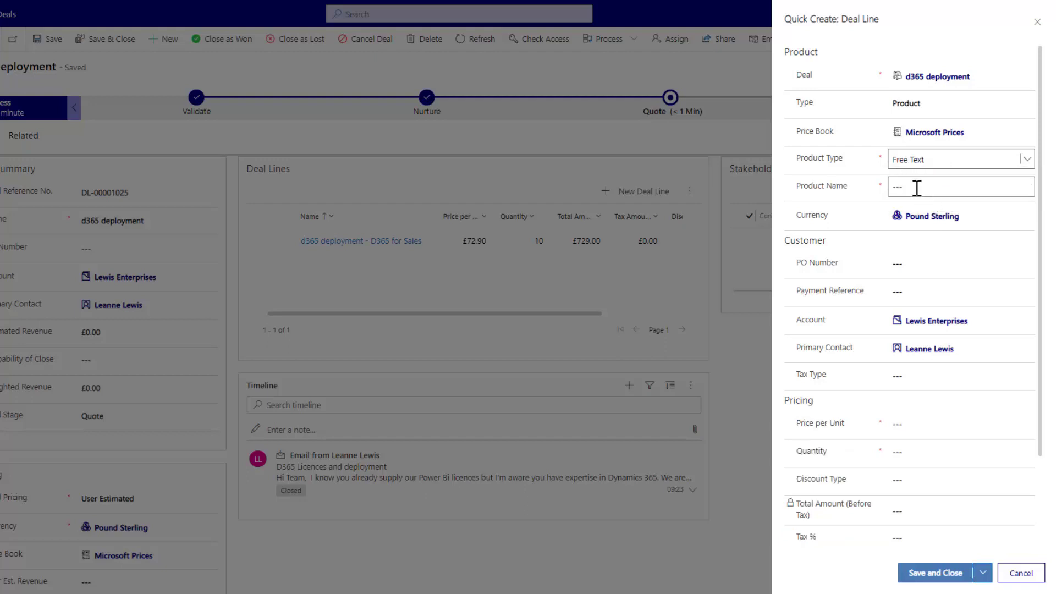
{"action": "left_click", "coordinate": [917, 188]}
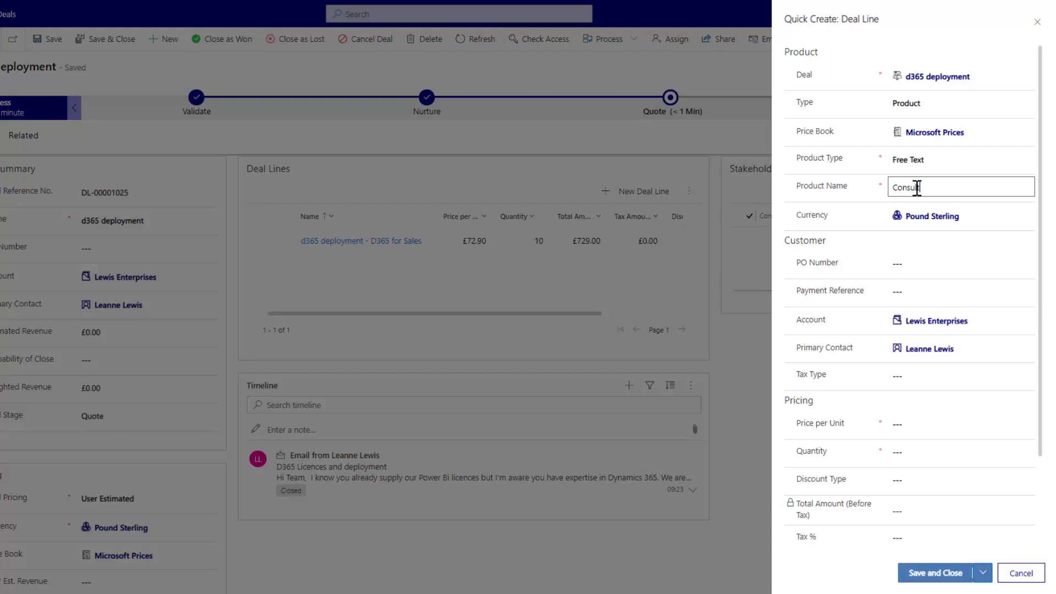
{"action": "left_click", "coordinate": [908, 427]}
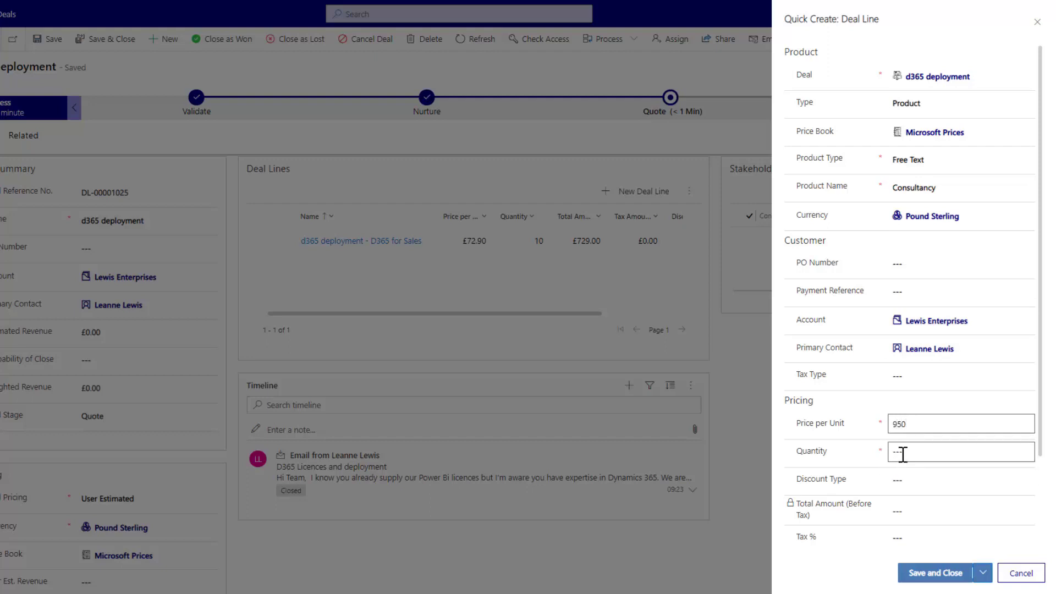
{"action": "left_click", "coordinate": [903, 454]}
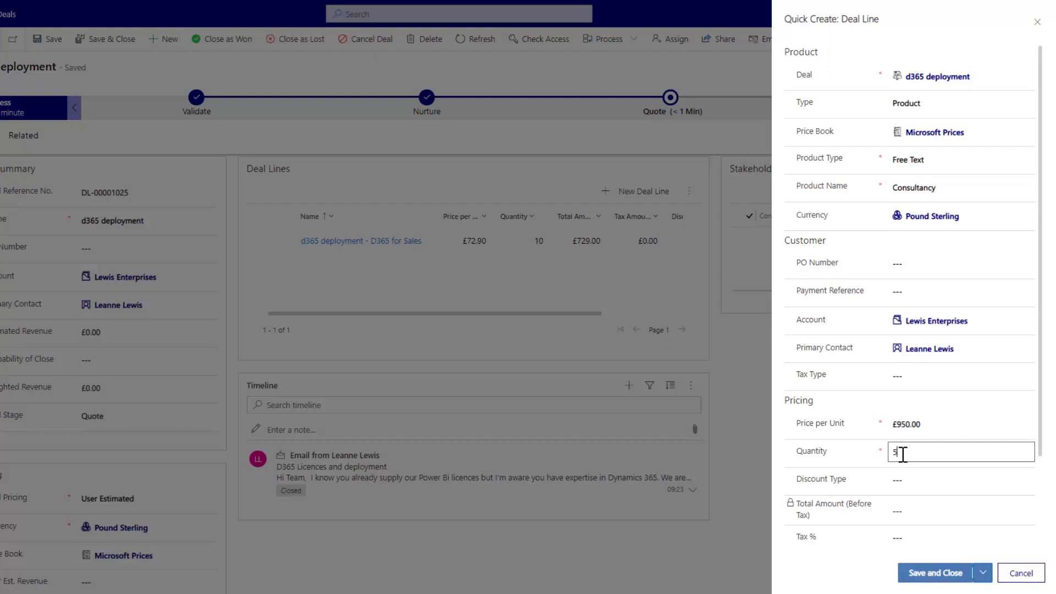
{"action": "left_click", "coordinate": [939, 575]}
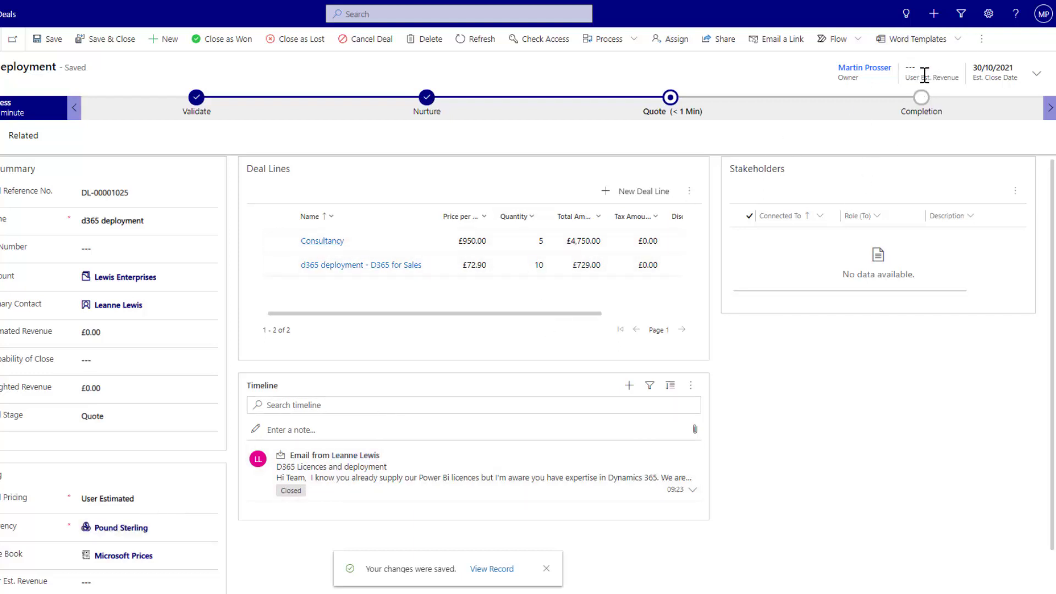
- Enter £3,000 user estimated revenue, switch Deal Pricing to Product Estimated, save, and enter probability 20
{"action": "left_click", "coordinate": [1036, 74]}
{"action": "left_click", "coordinate": [945, 135]}
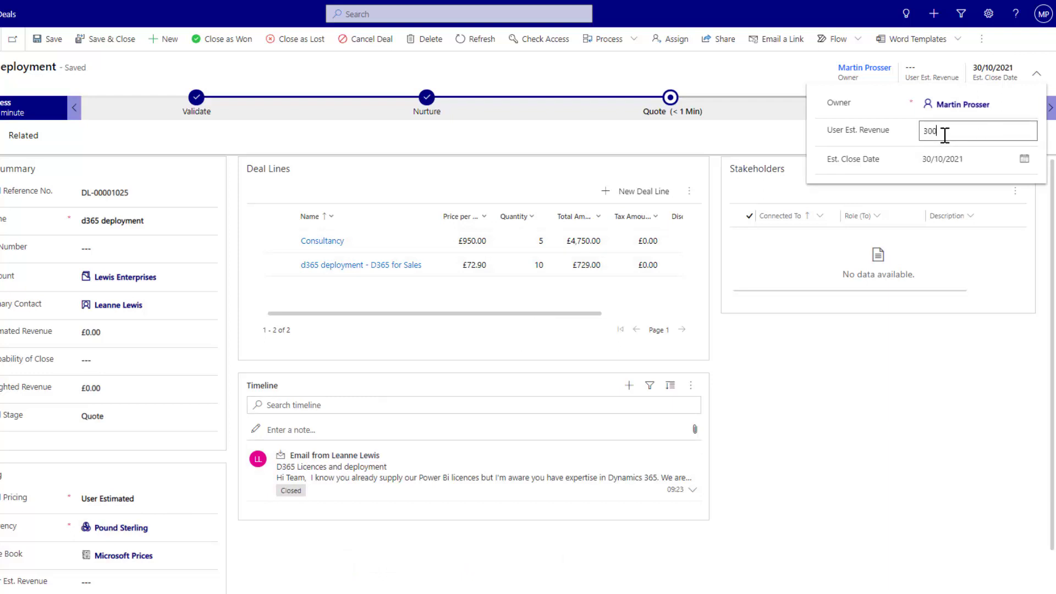
{"action": "left_click", "coordinate": [857, 421]}
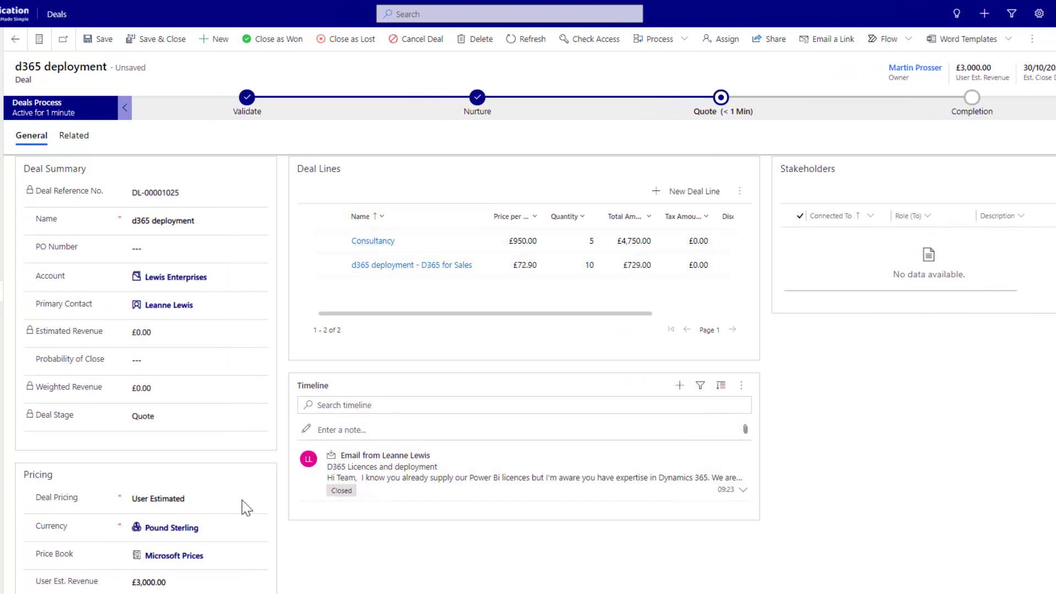
{"action": "left_click", "coordinate": [241, 500]}
{"action": "left_click", "coordinate": [169, 539]}
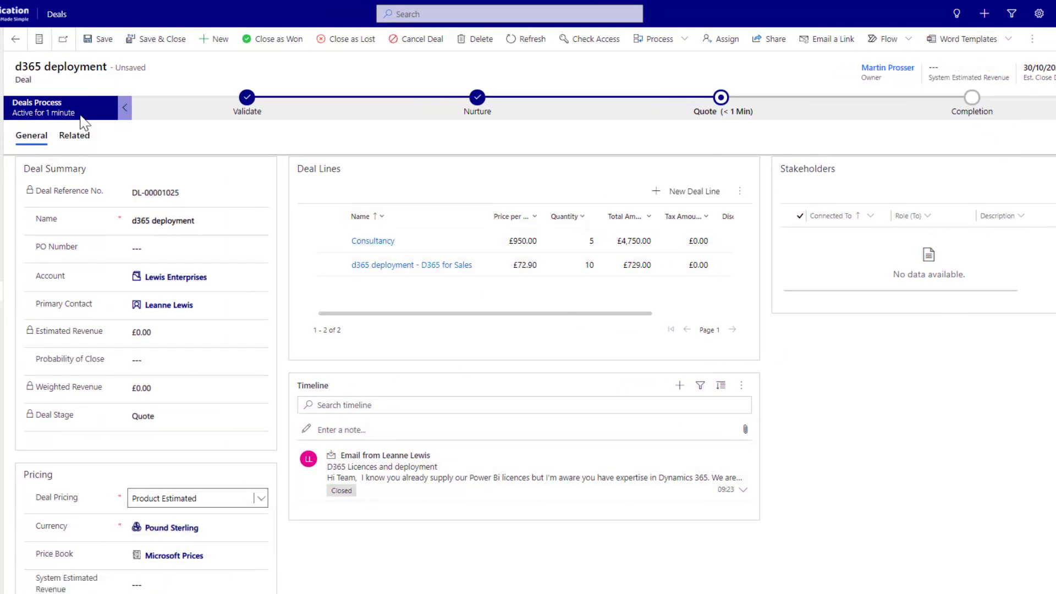
{"action": "left_click", "coordinate": [101, 39]}
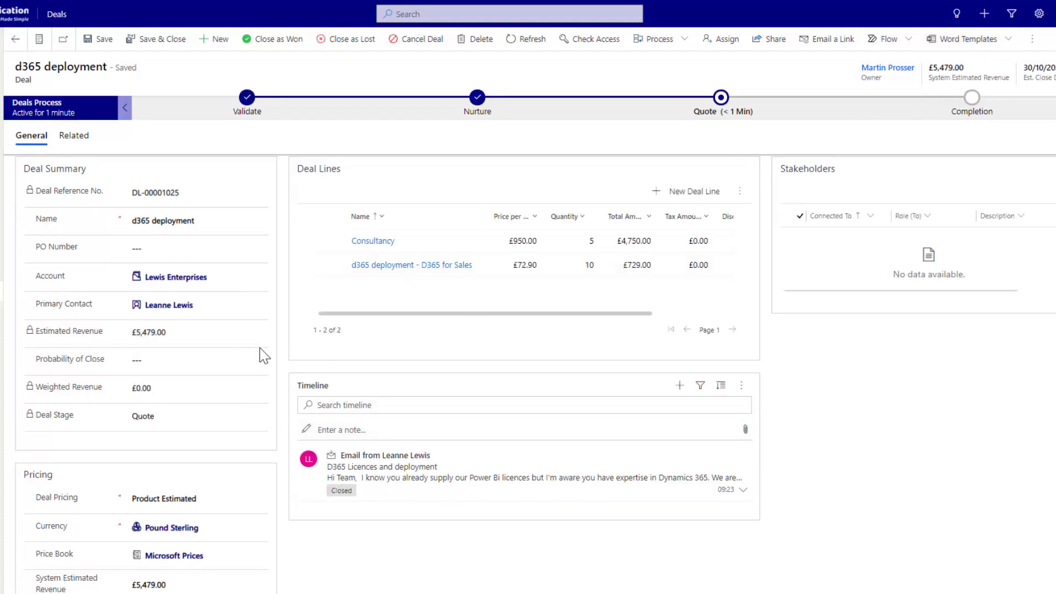
{"action": "left_click", "coordinate": [137, 362]}
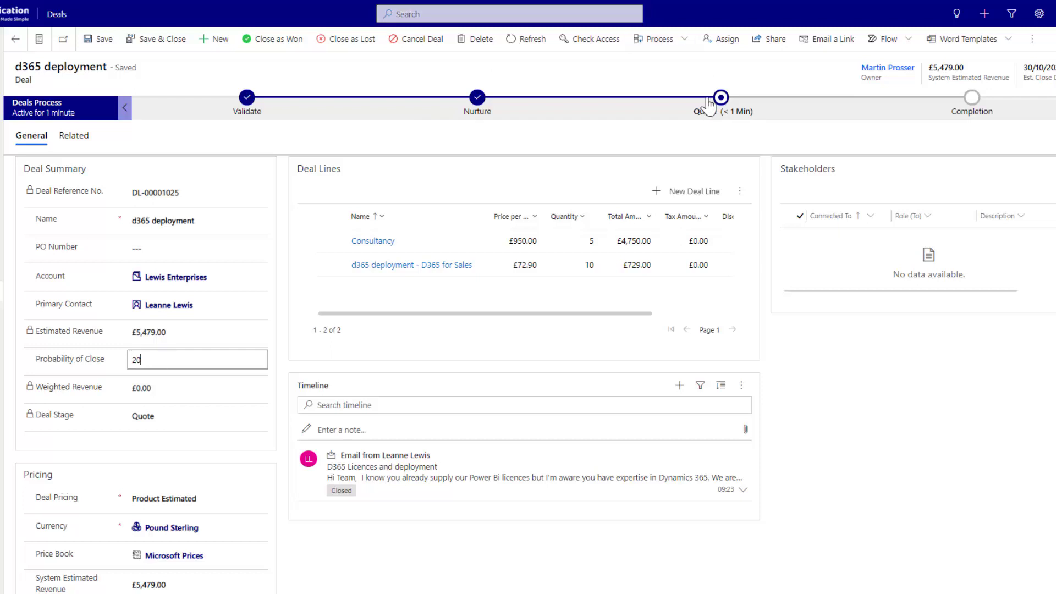
- Save the deal with probability 20, then expand the customer's email in the Timeline to read it
{"action": "left_click", "coordinate": [104, 39]}
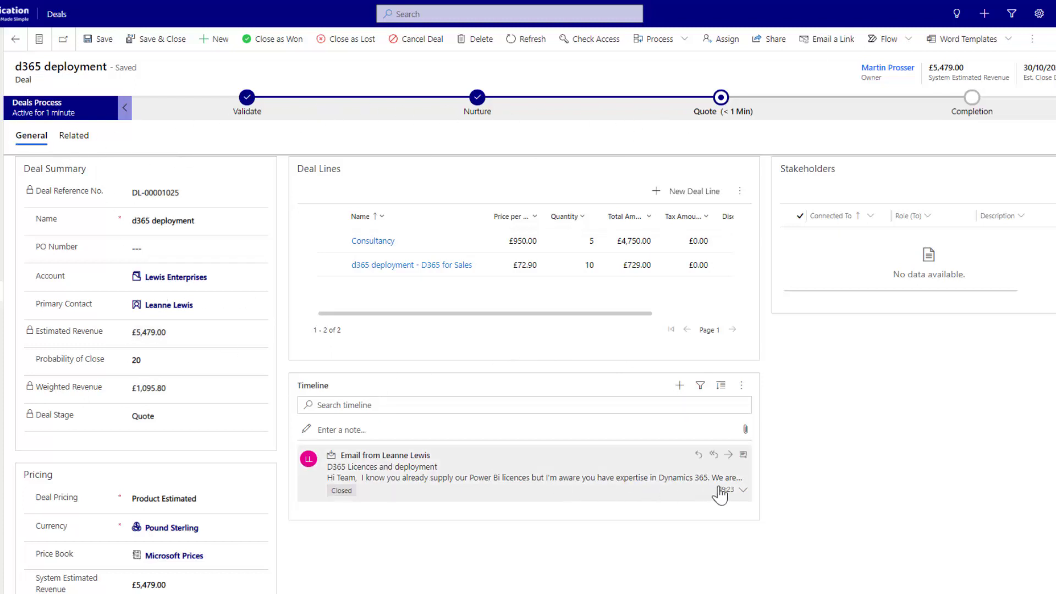
{"action": "left_click", "coordinate": [742, 491]}
{"action": "scroll", "coordinate": [512, 506], "scroll_direction": "down", "scroll_amount": 1}
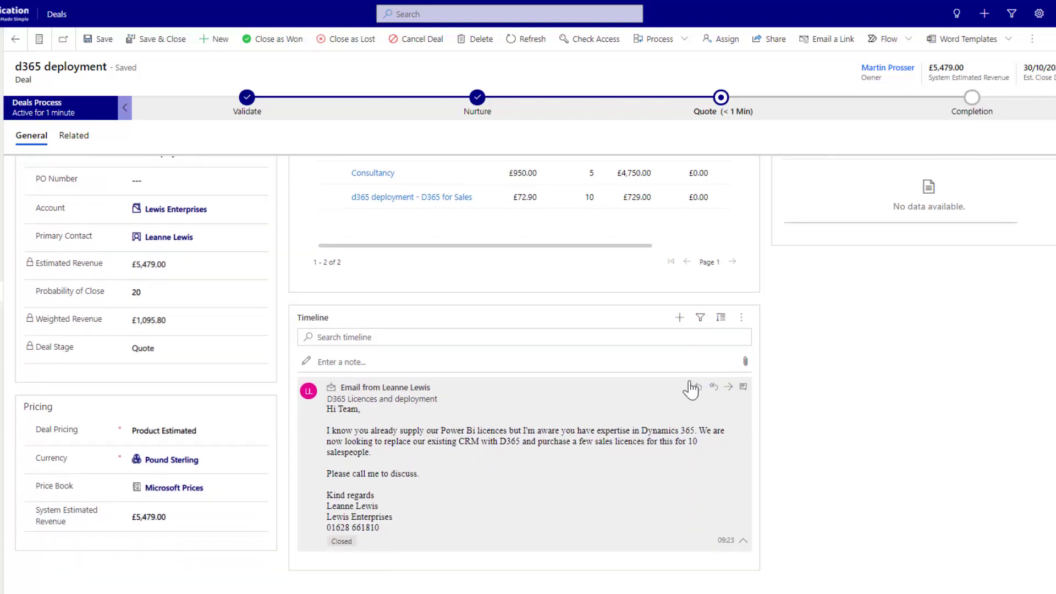
{"action": "left_click", "coordinate": [681, 320]}
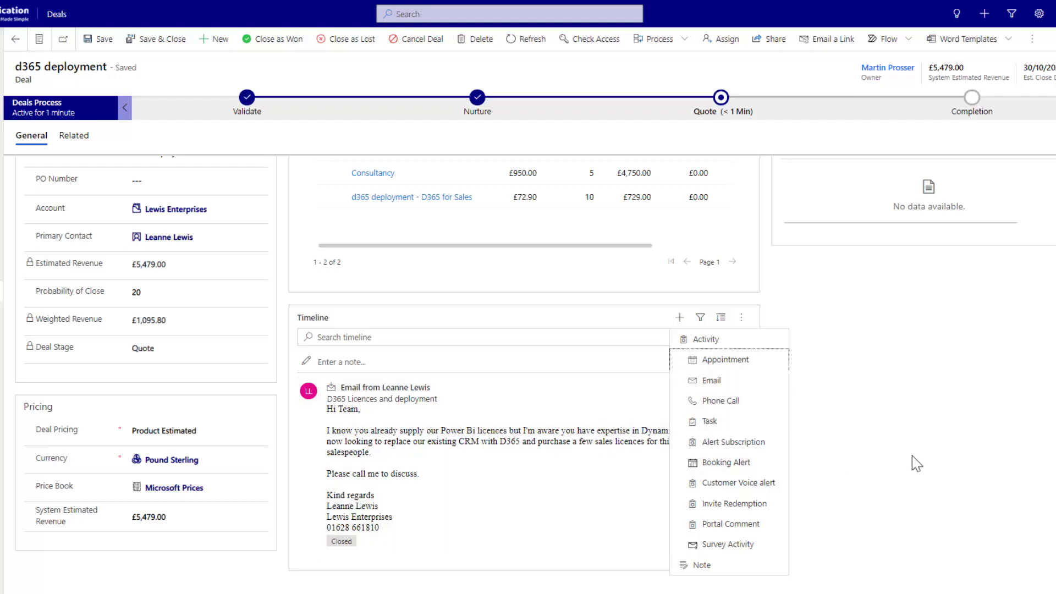
{"action": "left_click", "coordinate": [912, 455]}
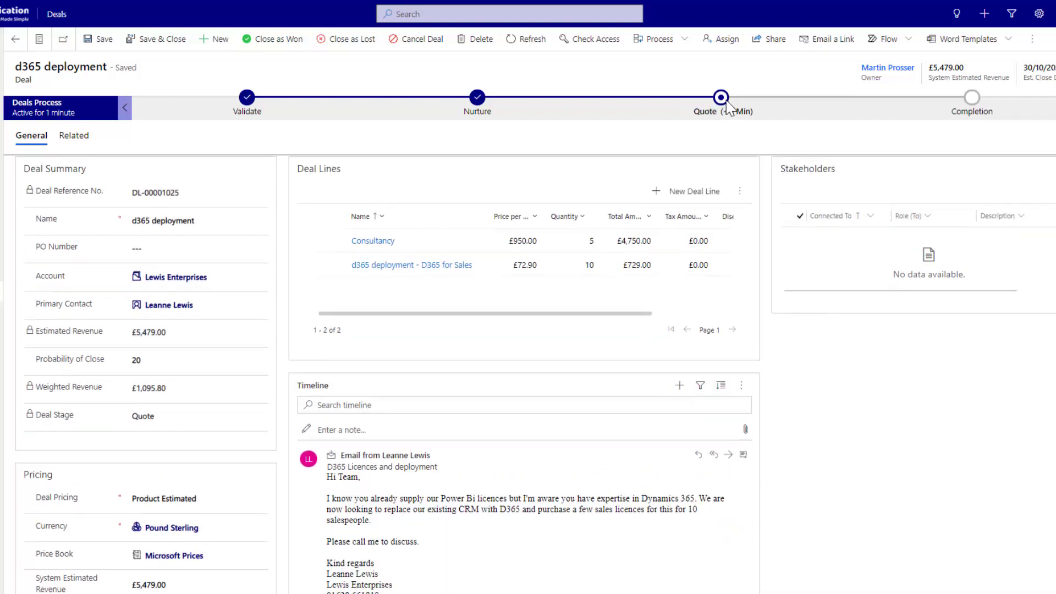
- Set Quote Sent to 15/10/2021 on the Quote stage and advance the deal to Completion
{"action": "left_click", "coordinate": [727, 106]}
{"action": "left_click", "coordinate": [857, 168]}
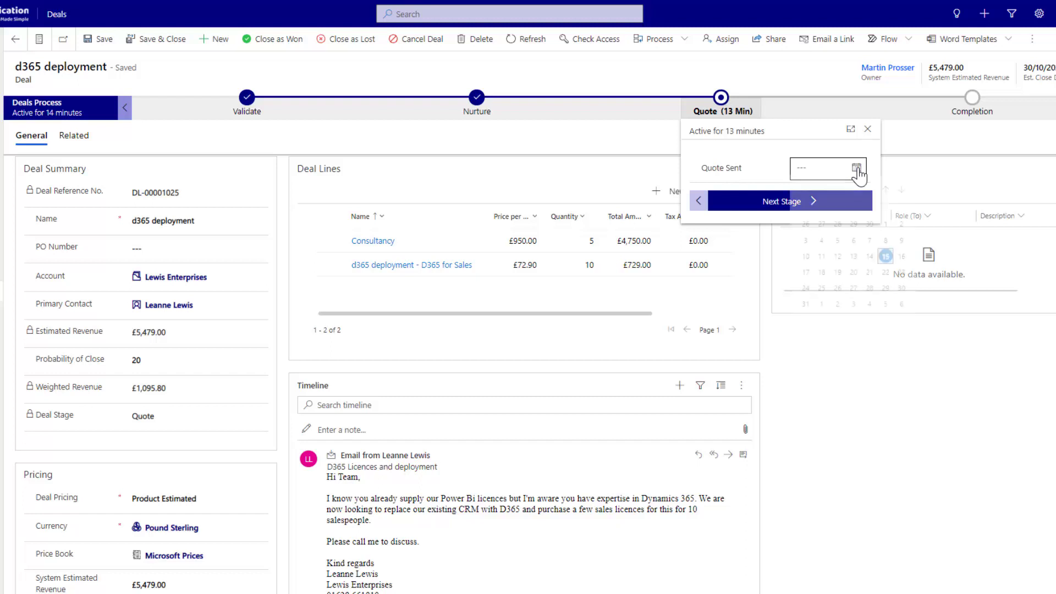
{"action": "left_click", "coordinate": [883, 265]}
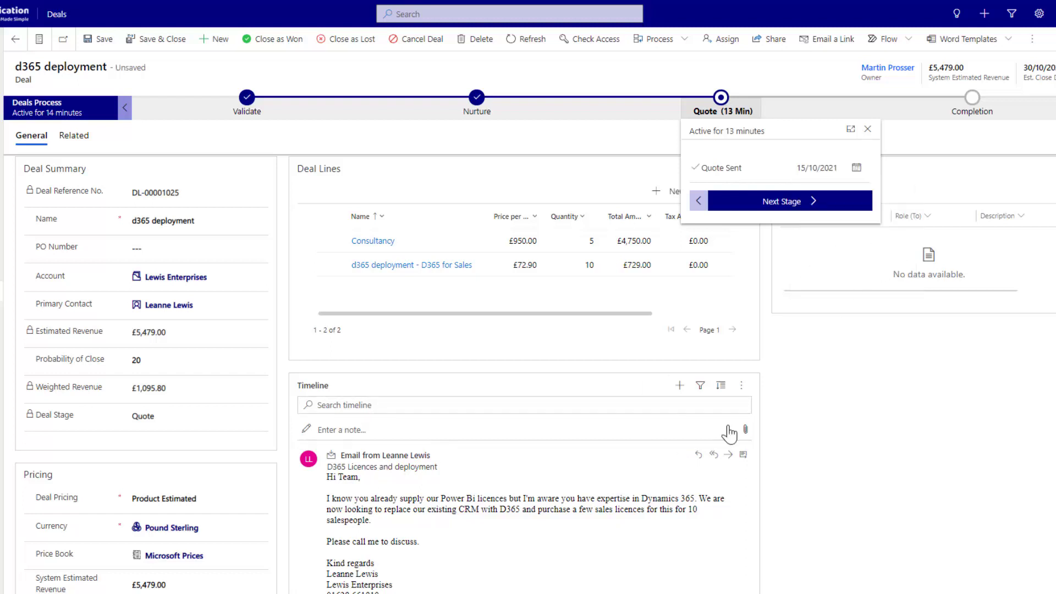
{"action": "left_click", "coordinate": [832, 427]}
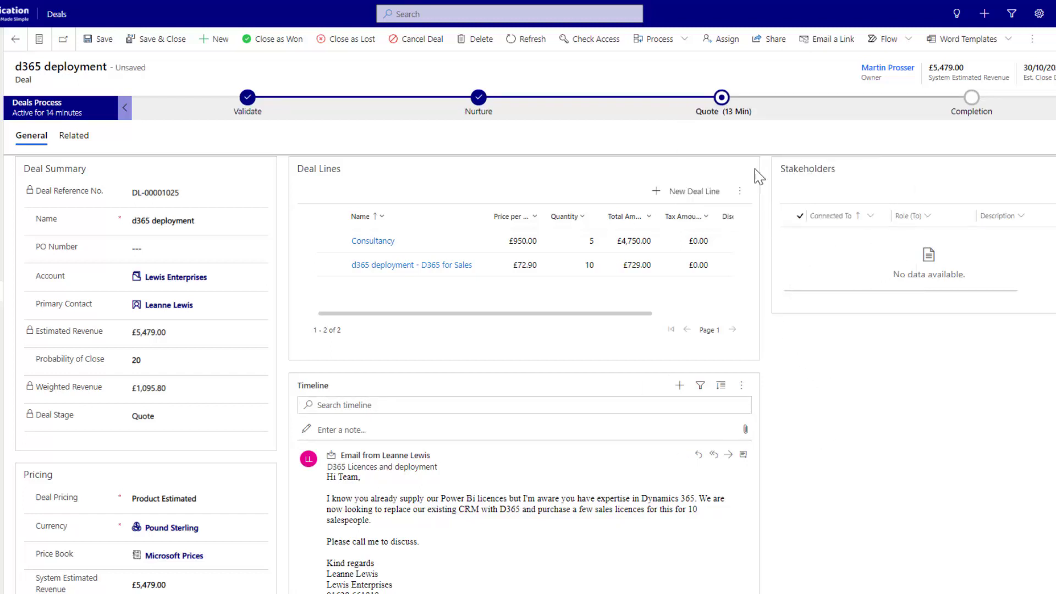
{"action": "left_click", "coordinate": [722, 98]}
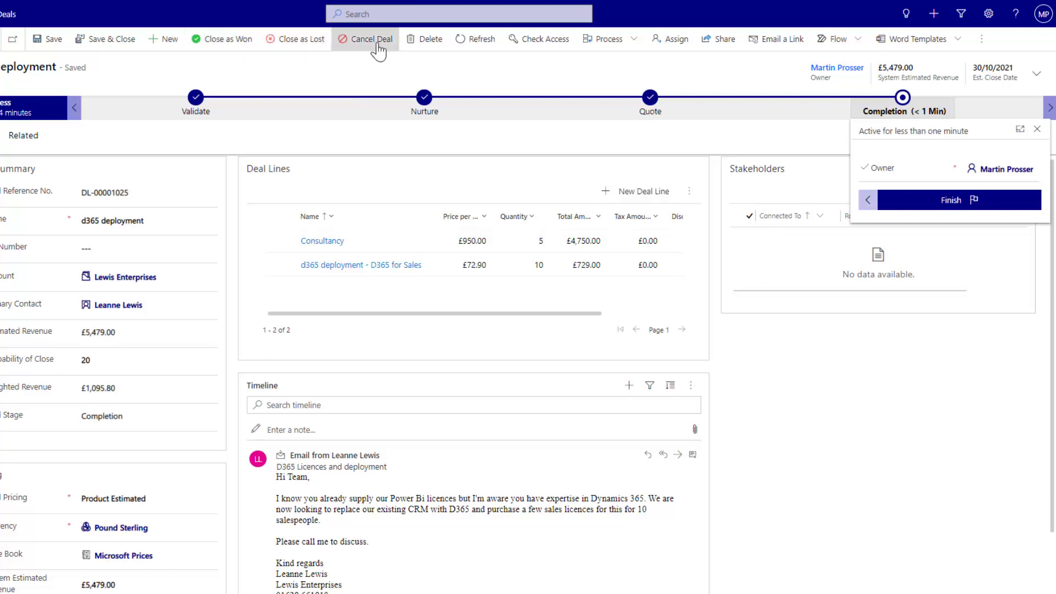
- Cancel a Close as Lost attempt, then close the deal as won for £5,479.00
{"action": "left_click", "coordinate": [300, 46]}
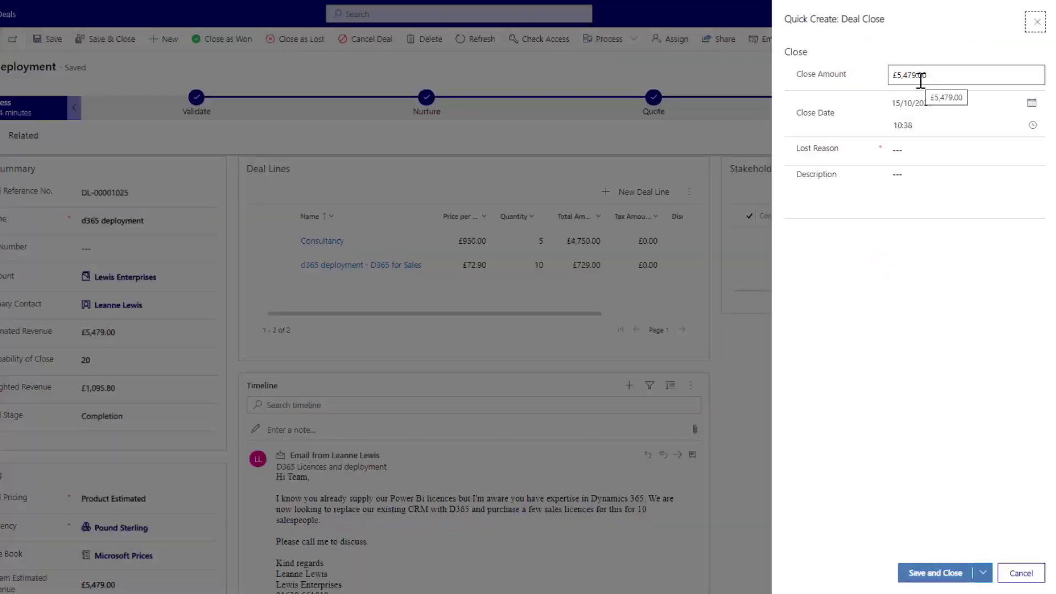
{"action": "left_click", "coordinate": [1021, 573]}
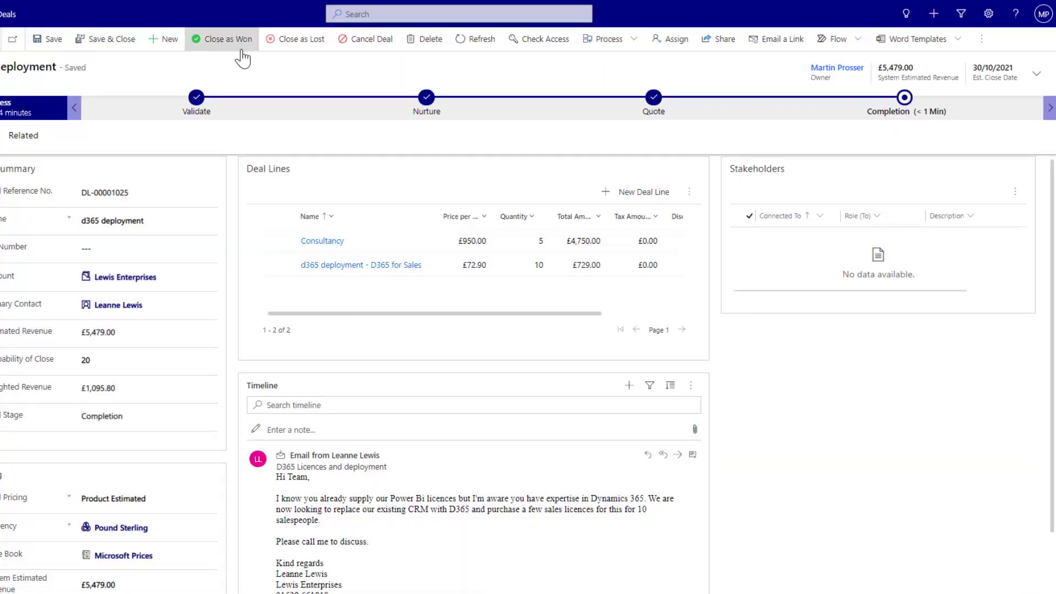
{"action": "left_click", "coordinate": [220, 51]}
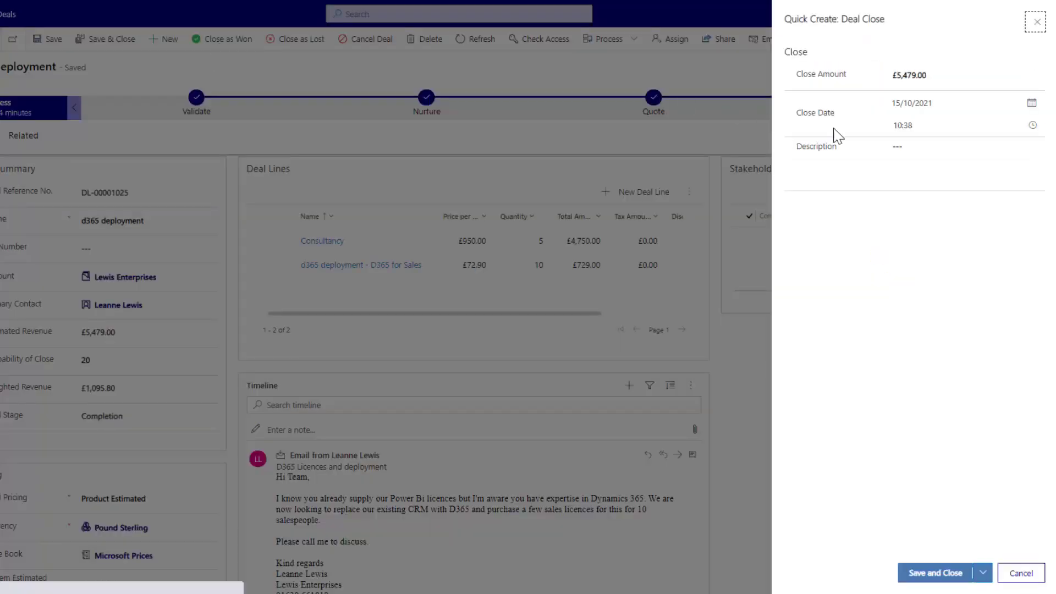
{"action": "left_click", "coordinate": [914, 159]}
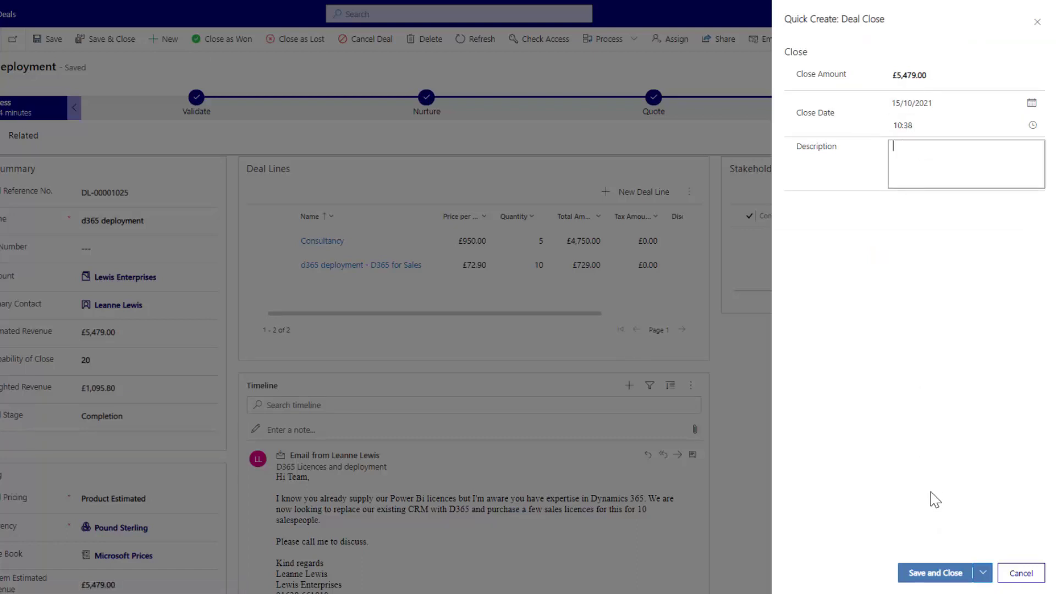
{"action": "left_click", "coordinate": [935, 581]}
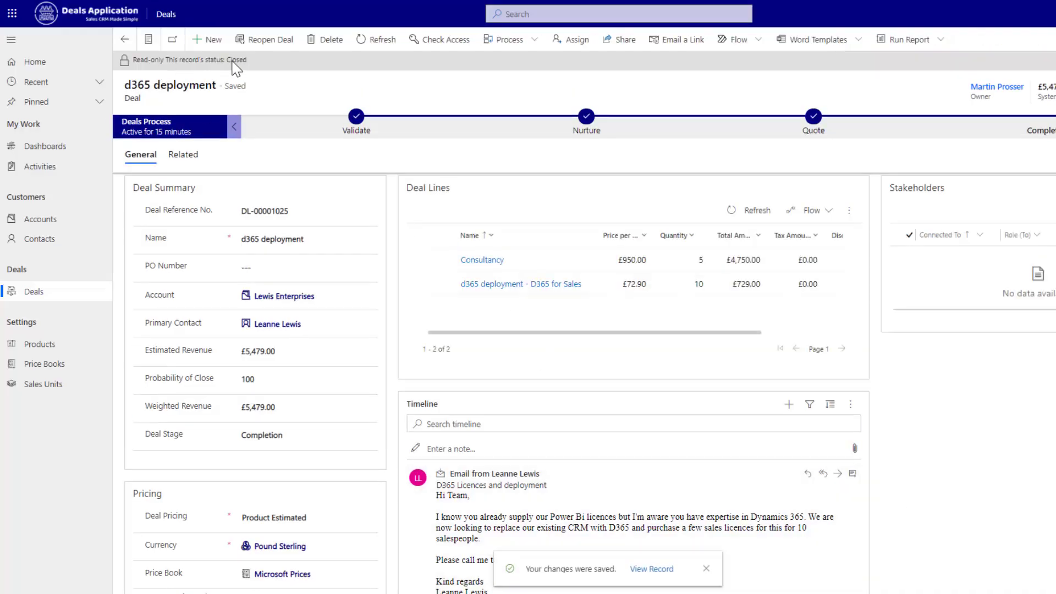
- On the Deals list, switch the view from My Active Deals to Won Deals
{"action": "left_click", "coordinate": [32, 298]}
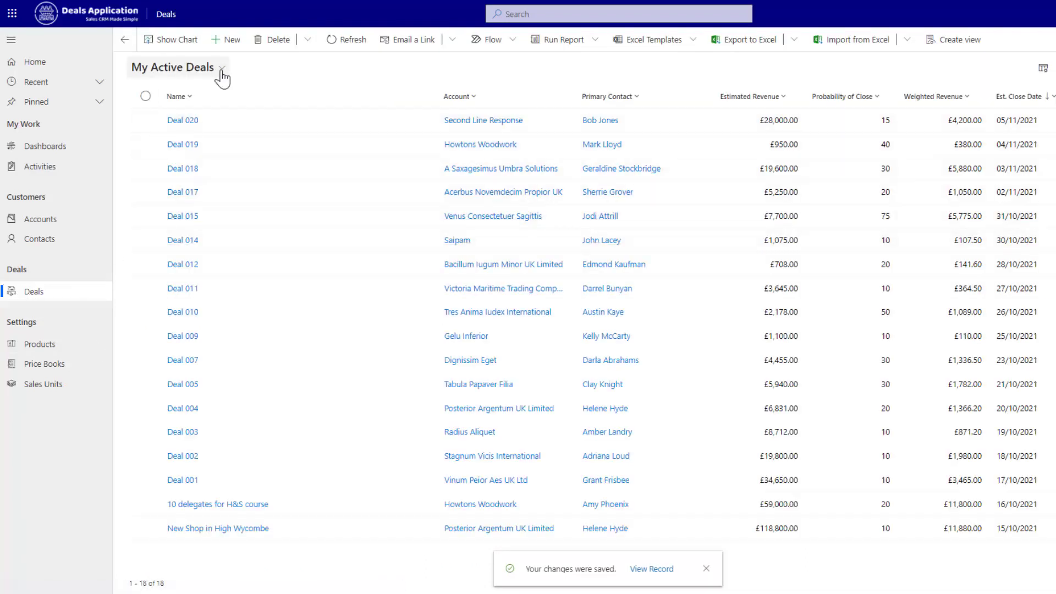
{"action": "left_click", "coordinate": [222, 70]}
{"action": "left_click", "coordinate": [358, 101]}
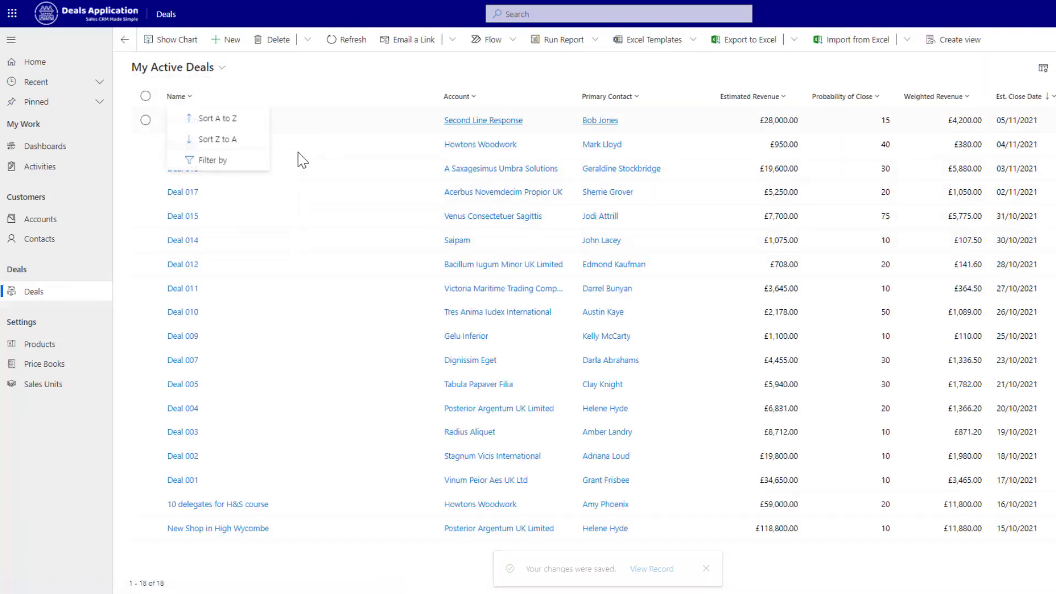
{"action": "left_click", "coordinate": [218, 68]}
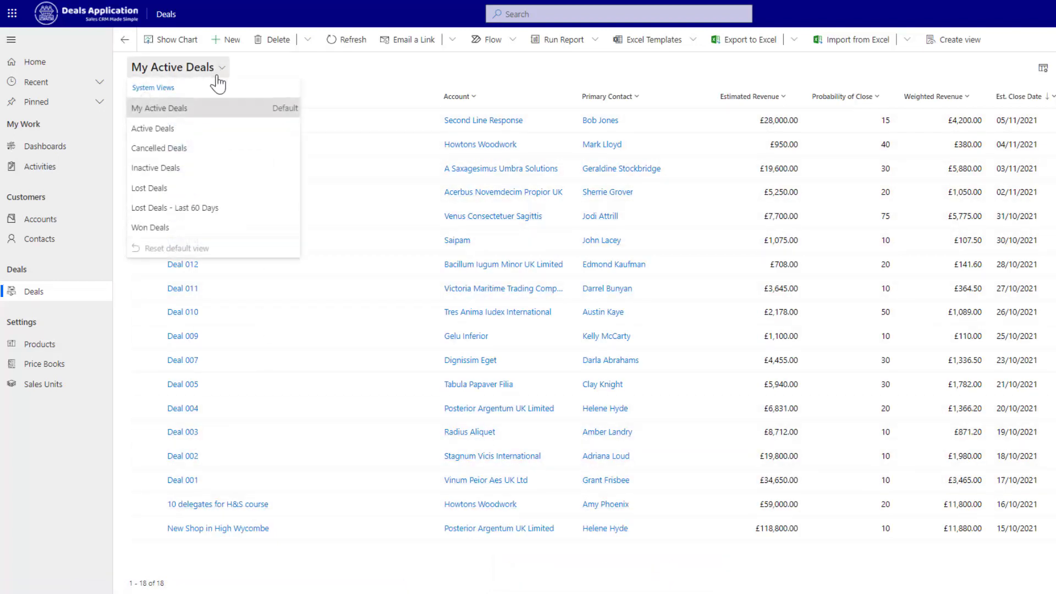
{"action": "left_click", "coordinate": [152, 228]}
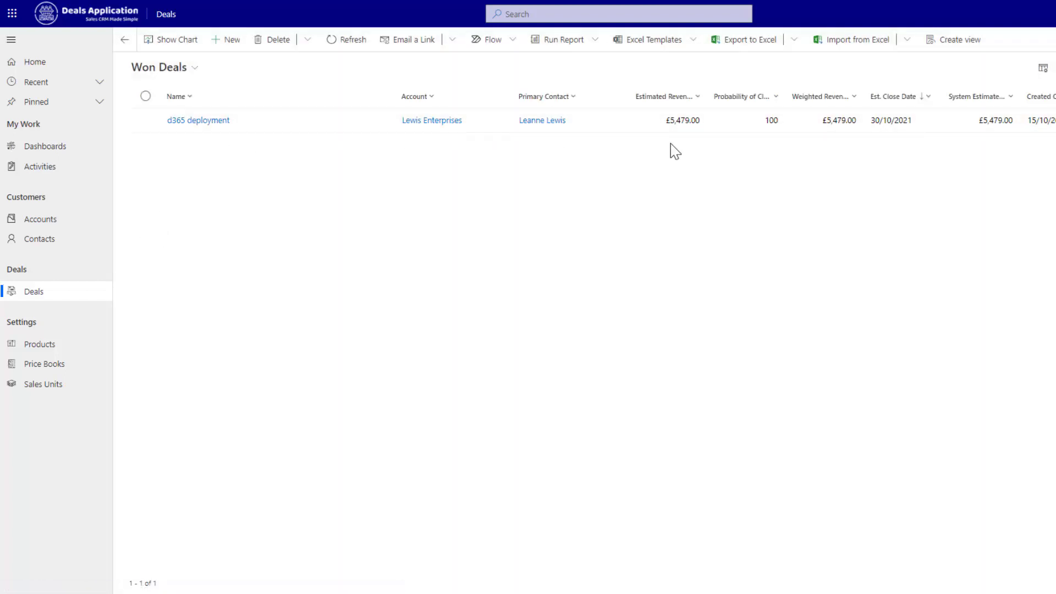